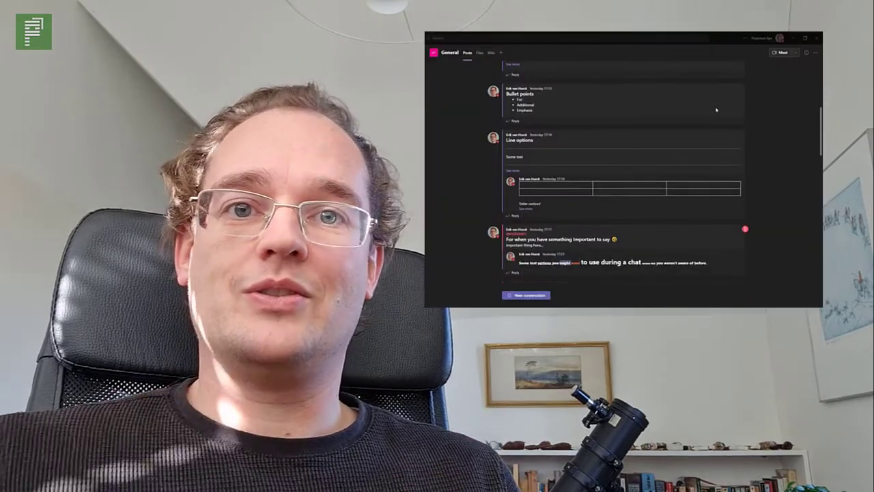
Post 'Just start typing.' as a new conversation in the General channel
scroll(716, 109, "down", 4)
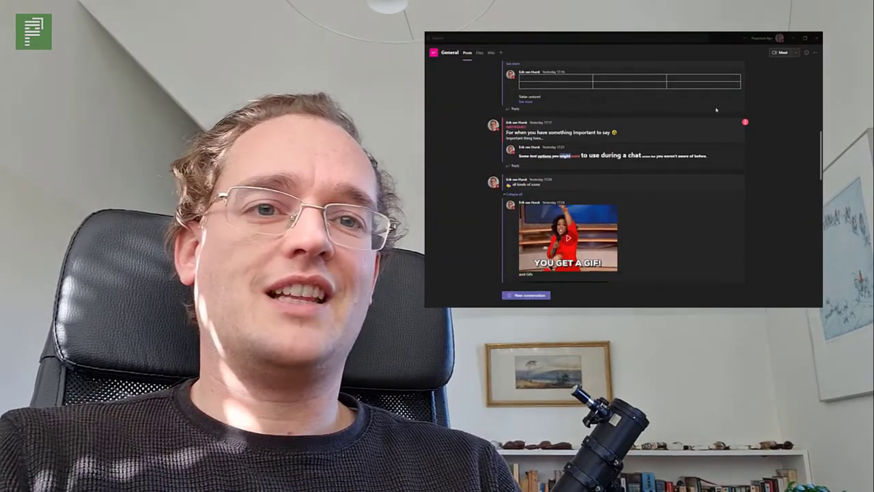
scroll(716, 109, "down", 5)
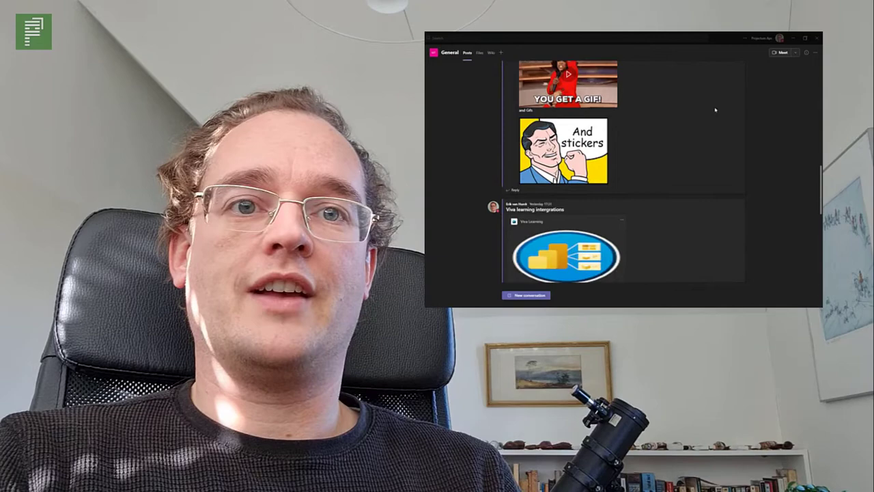
scroll(716, 109, "down", 8)
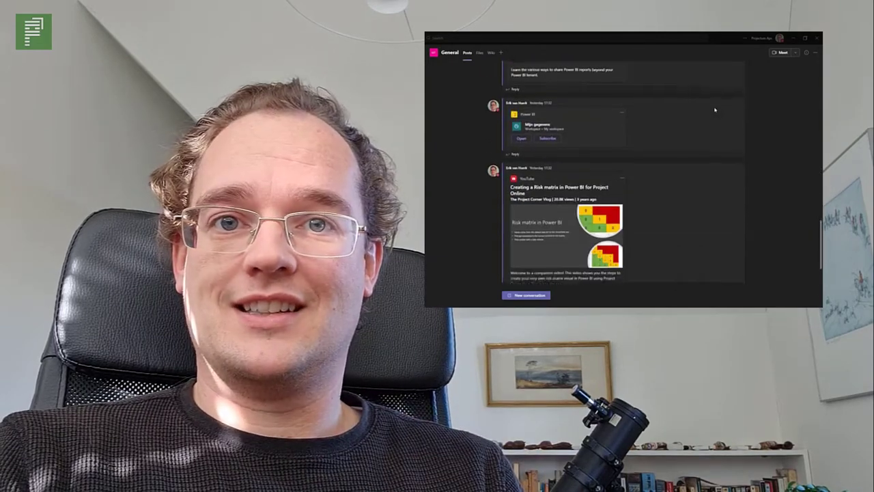
scroll(715, 109, "down", 4)
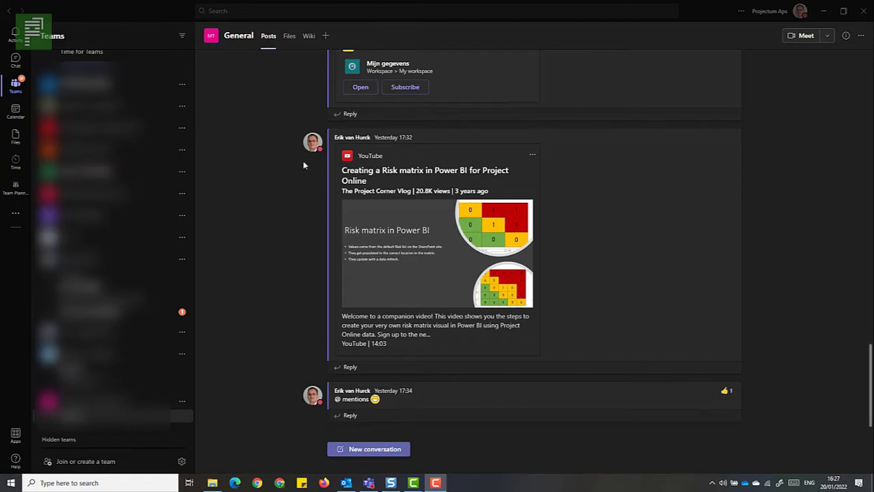
scroll(379, 414, "up", 1)
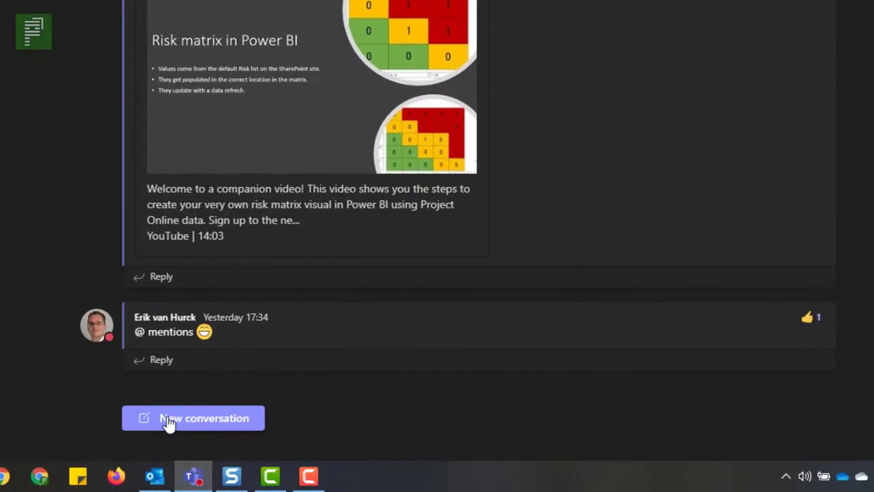
left_click(285, 439)
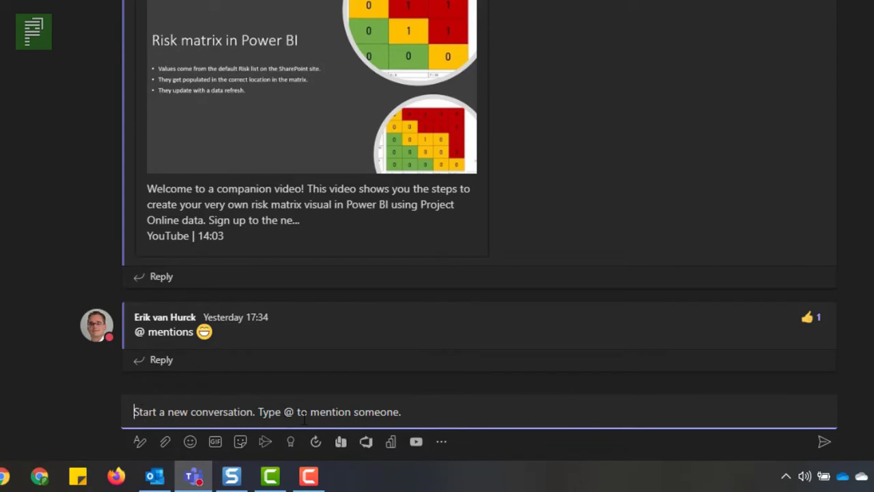
type("Just start typing")
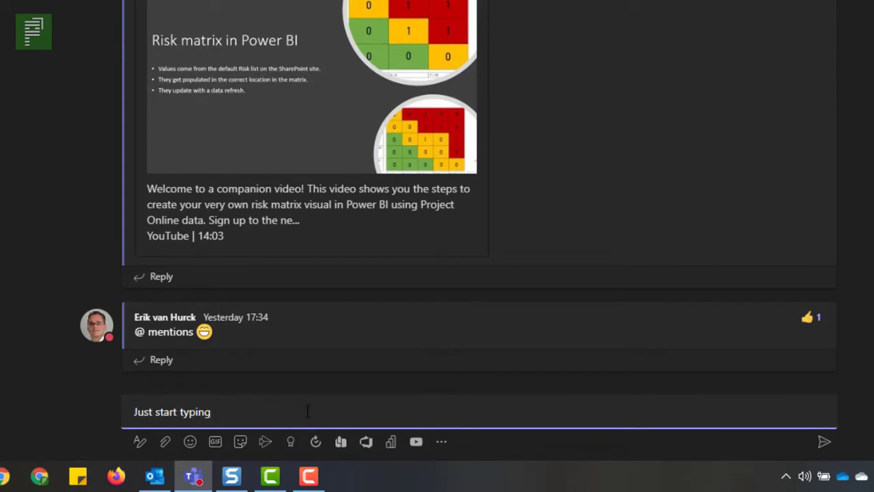
type(".")
left_click(825, 443)
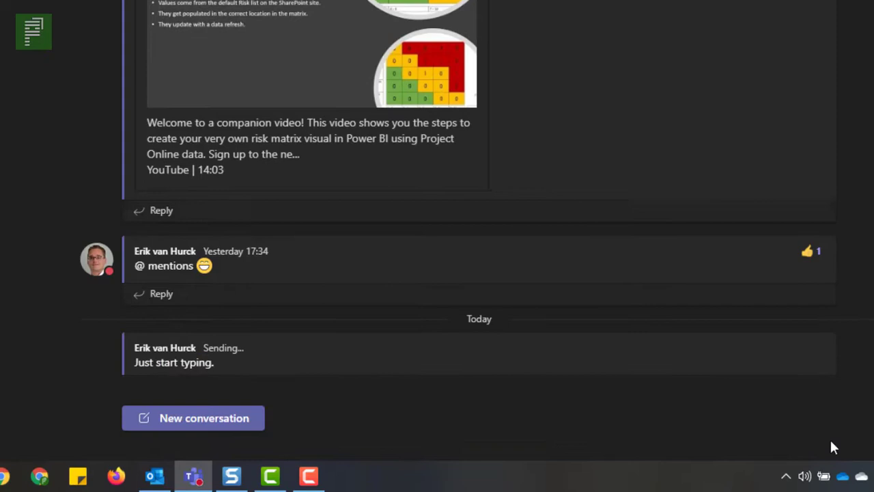
left_click(162, 384)
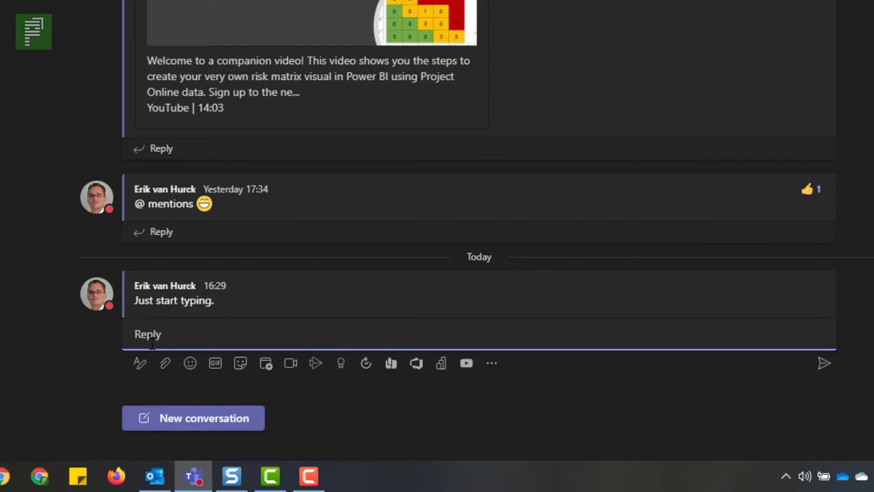
left_click(133, 417)
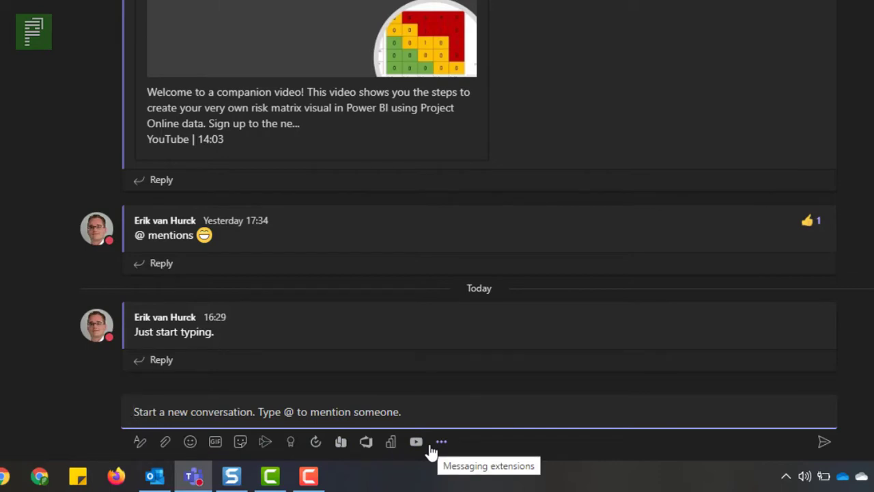
Post a formatted message with subject 'Important title' and body 'Just another text to read.'
left_click(137, 449)
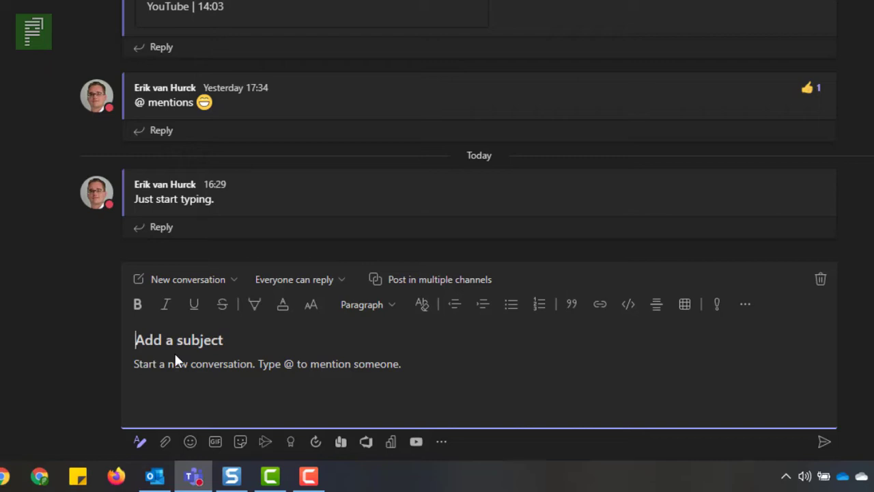
type("Impo")
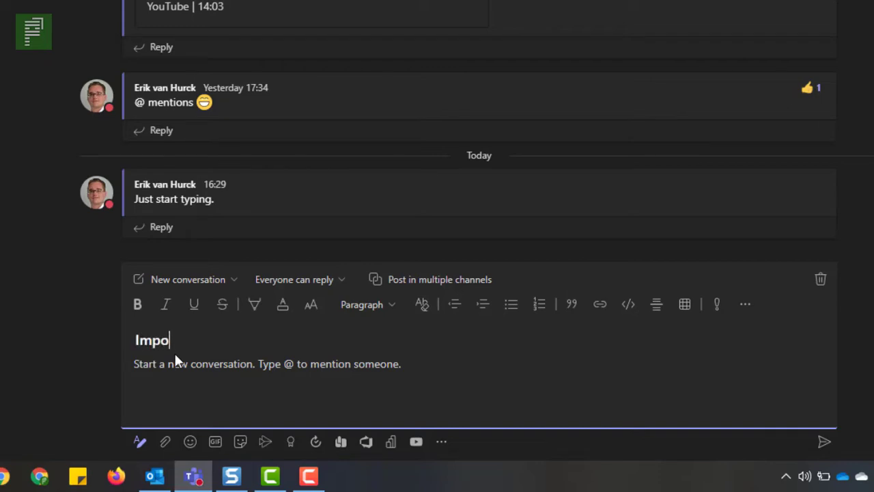
type("rtant title")
left_click(176, 362)
type("Just another text to read.")
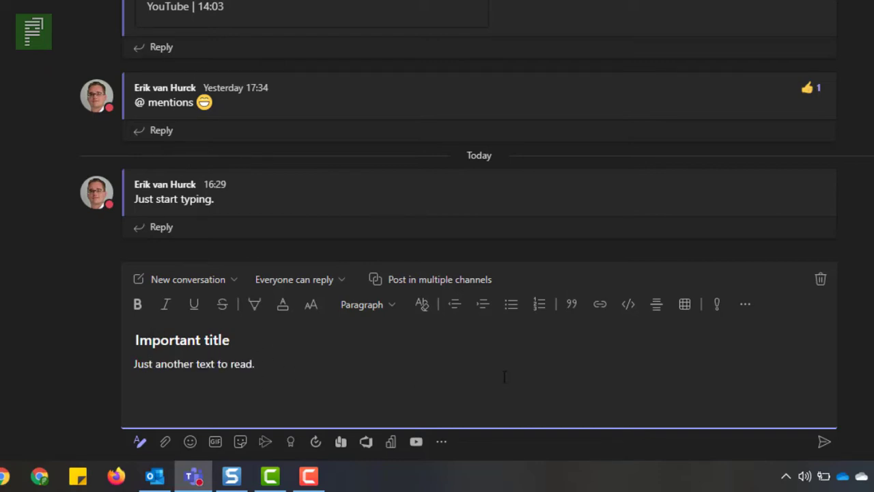
left_click(824, 441)
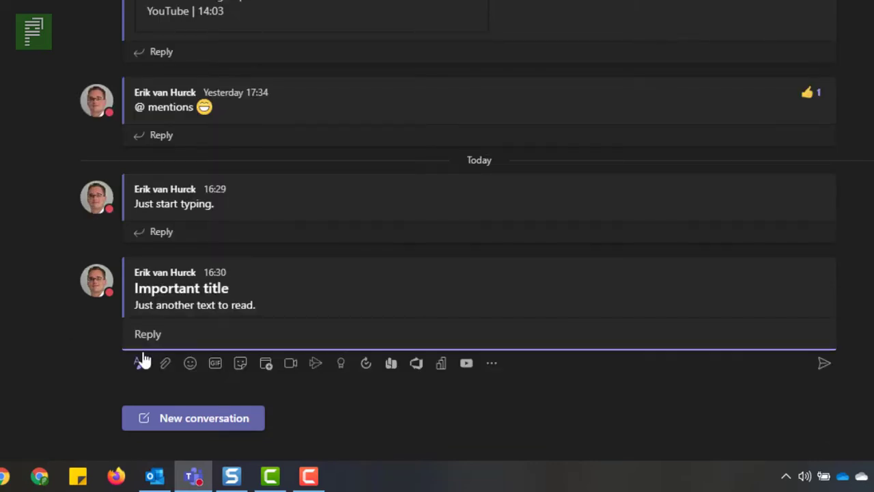
left_click_drag(133, 288, 226, 289)
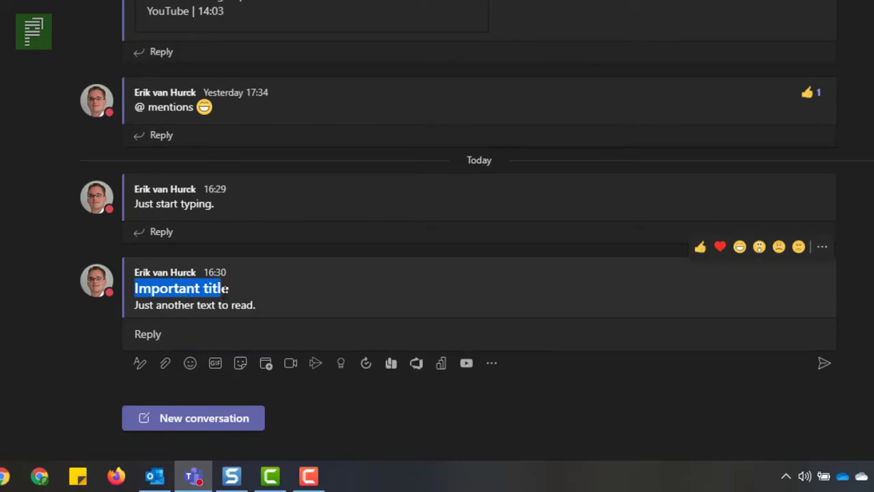
left_click(154, 424)
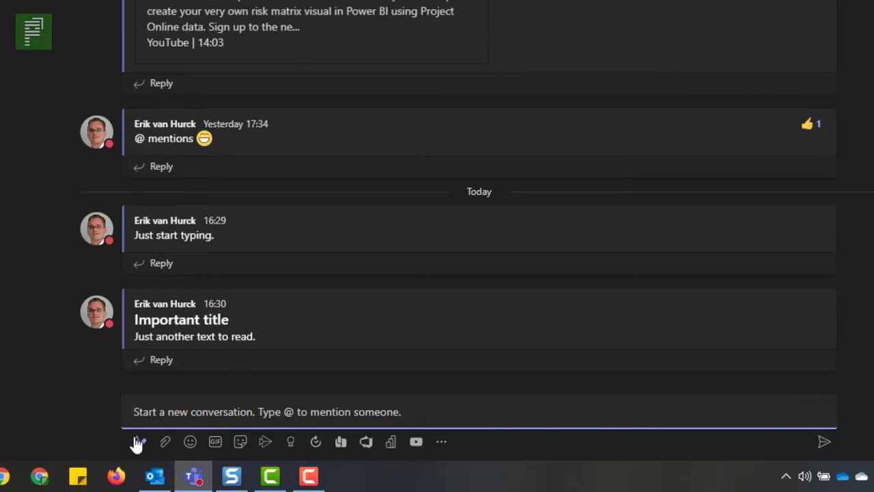
Draft an announcement with headline 'Head line!', subhead 'Adding a subtitle' and body 'my announcement'
left_click(137, 442)
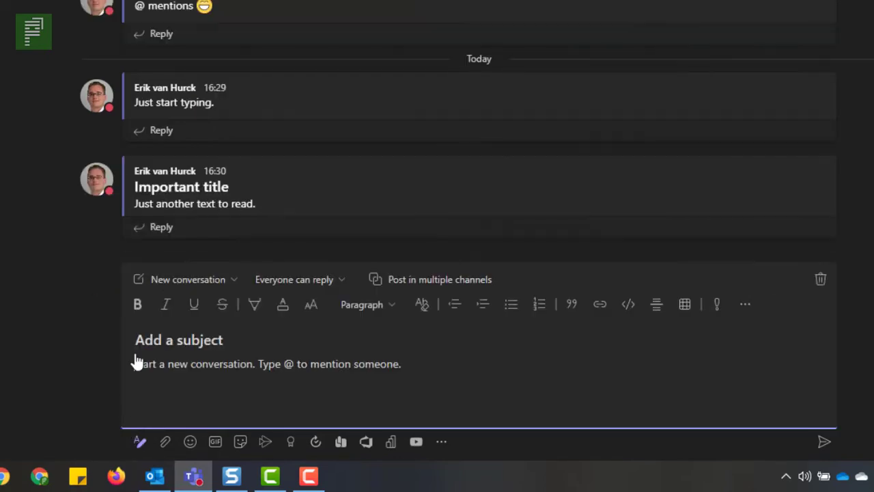
left_click(220, 286)
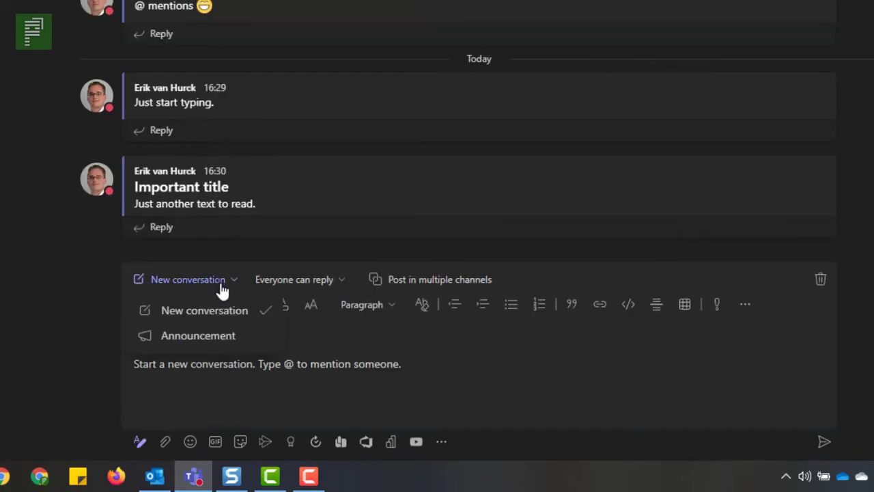
left_click(174, 339)
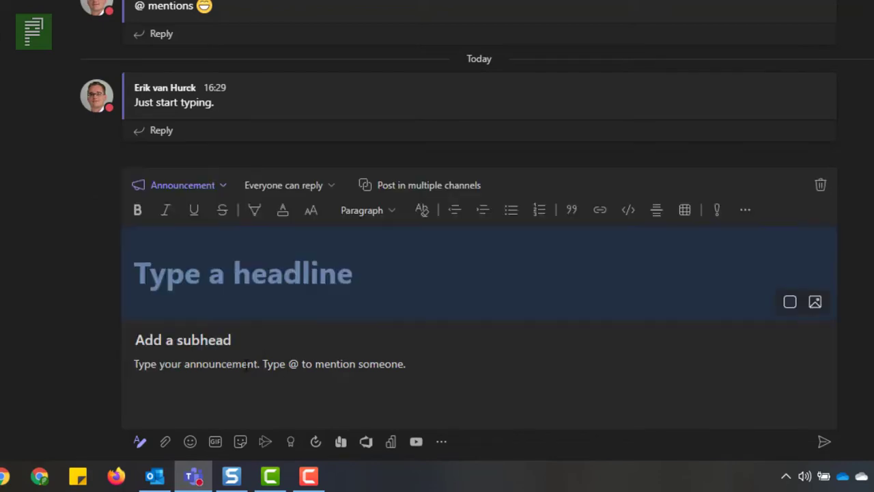
left_click(190, 280)
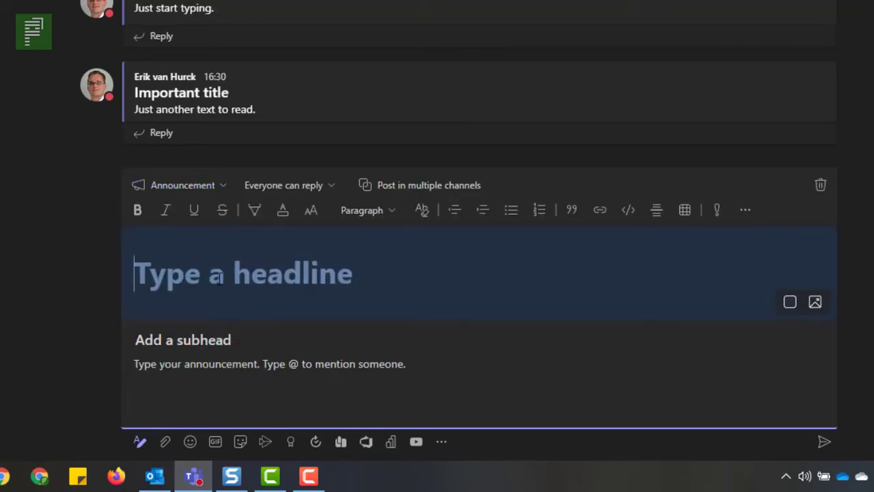
type("Head line!")
left_click(217, 337)
type("Adding a")
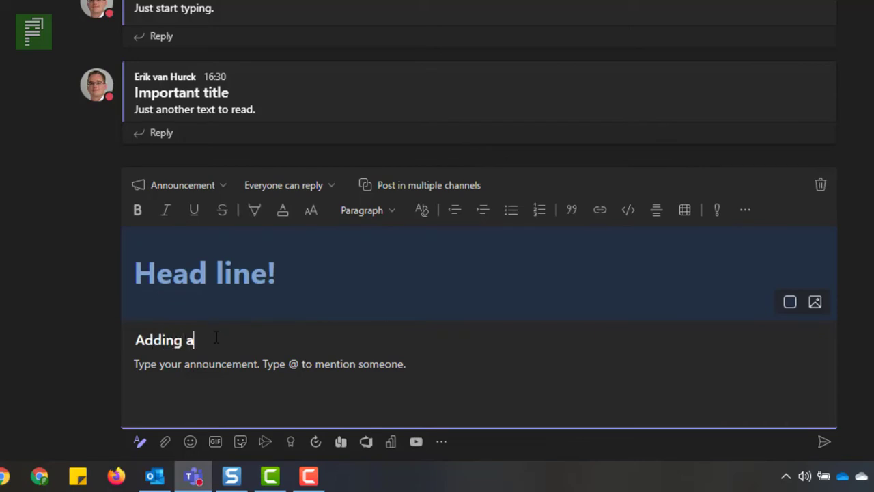
type(" subtitle")
key("Return")
type("my announcement")
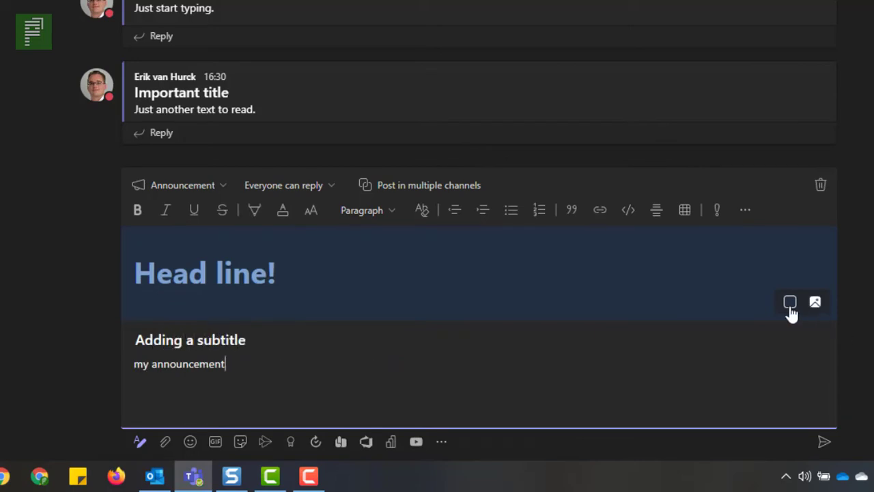
Make the announcement's headline banner pink, skip the background image, and post it
left_click(790, 306)
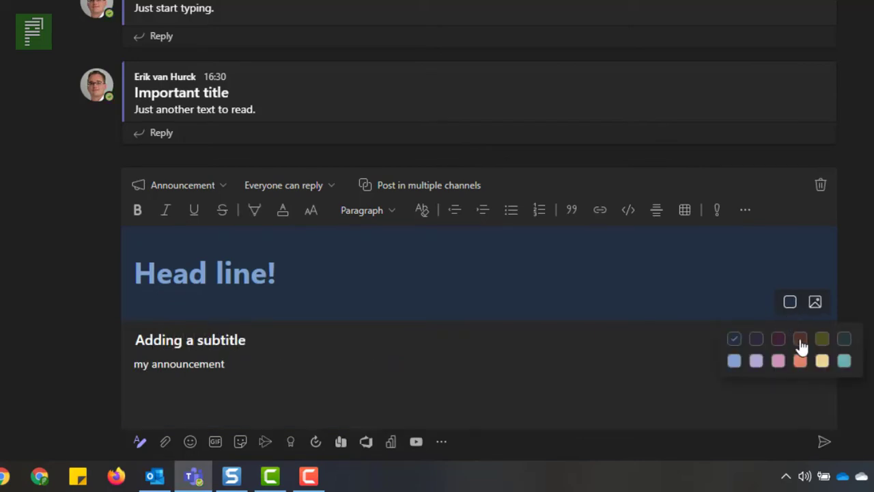
left_click(778, 361)
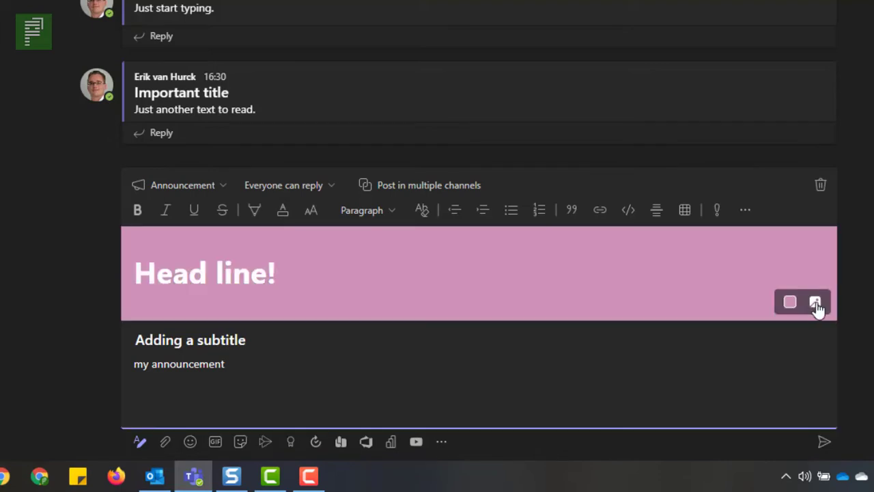
left_click(815, 303)
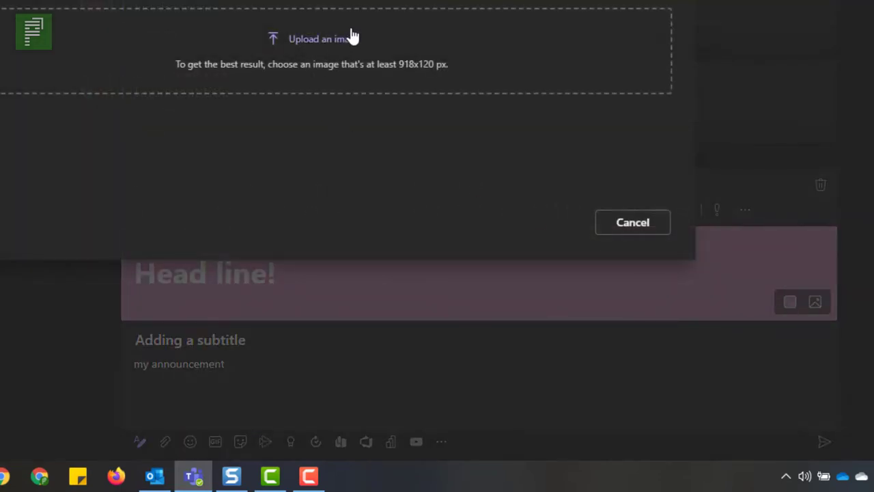
left_click(633, 234)
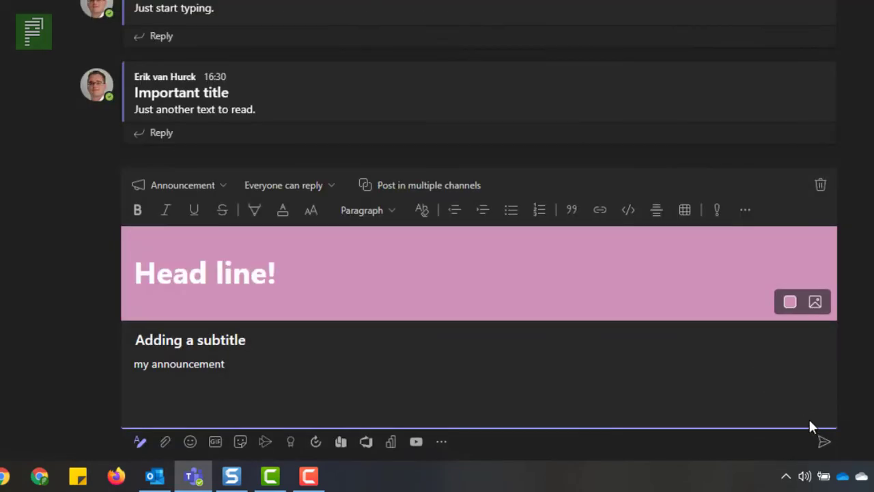
left_click(826, 446)
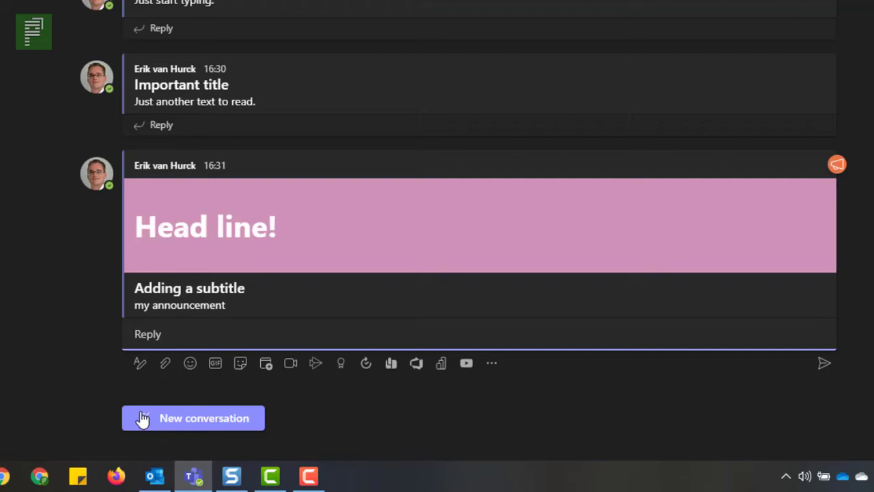
Set a new formatted post to go to multiple channels, with one channel selected
left_click(140, 417)
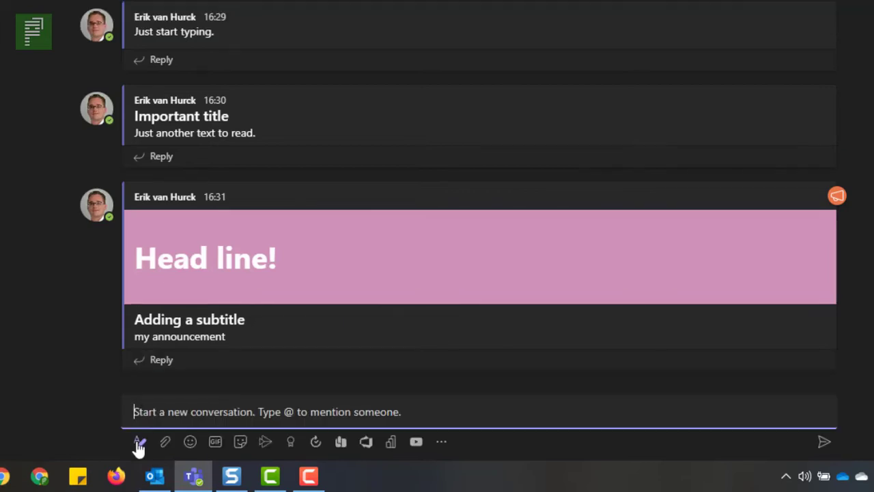
left_click(139, 441)
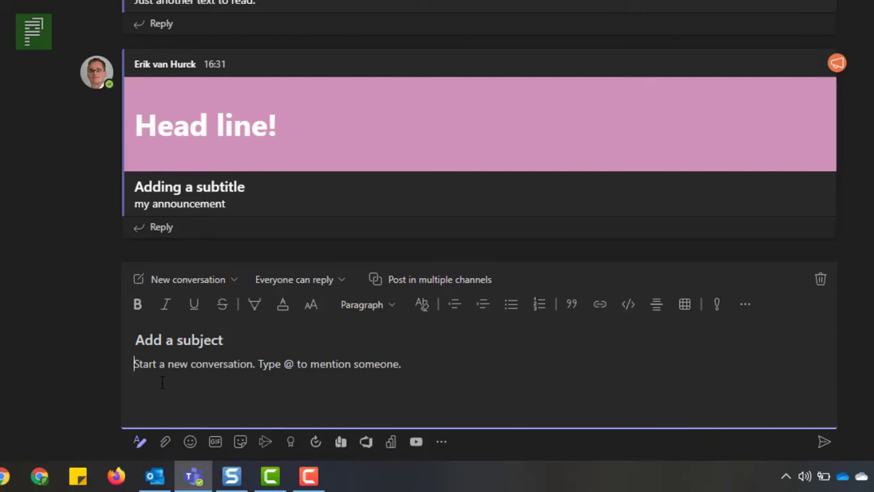
left_click(294, 282)
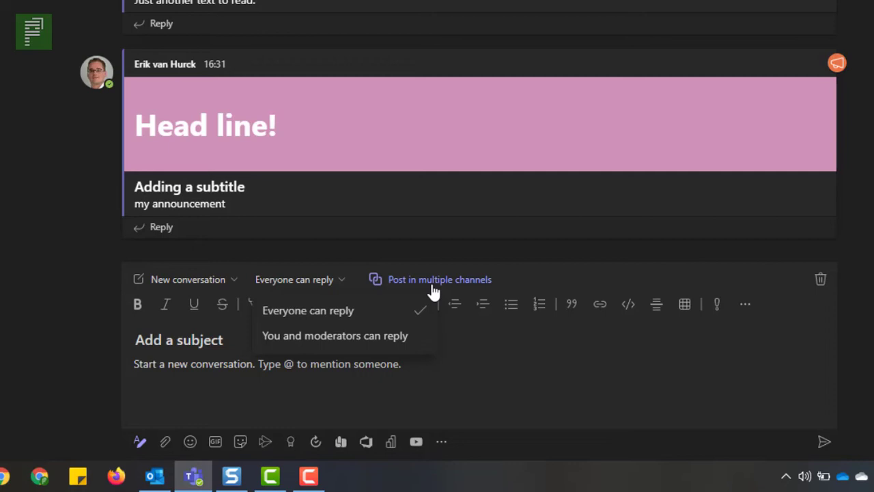
left_click(394, 282)
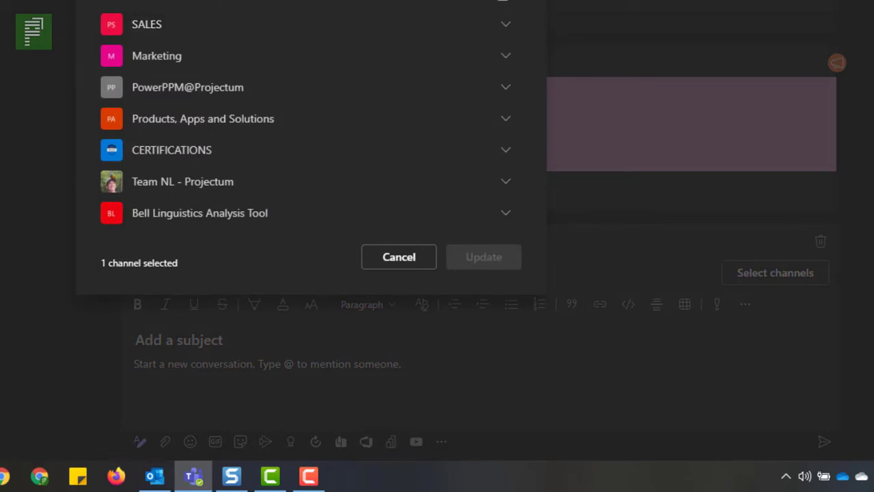
Close the channel picker and review the Font size and Paragraph formatting options
key("Escape")
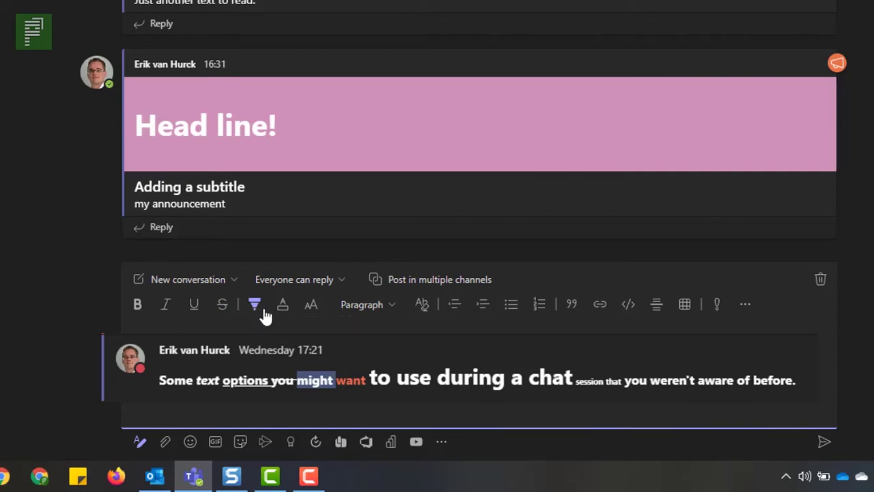
left_click(309, 307)
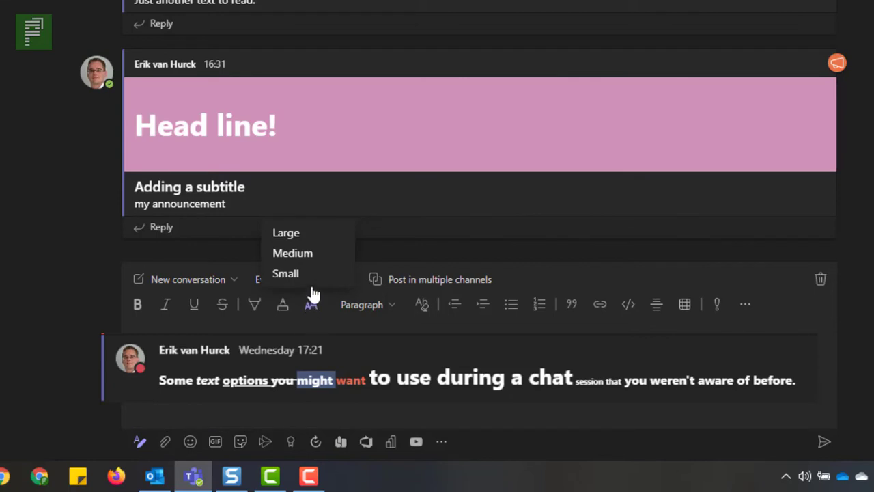
left_click(287, 329)
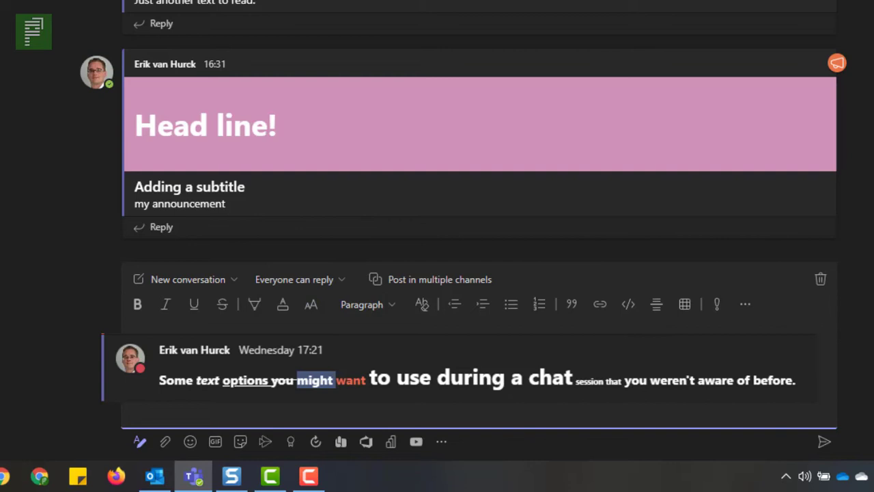
left_click(376, 308)
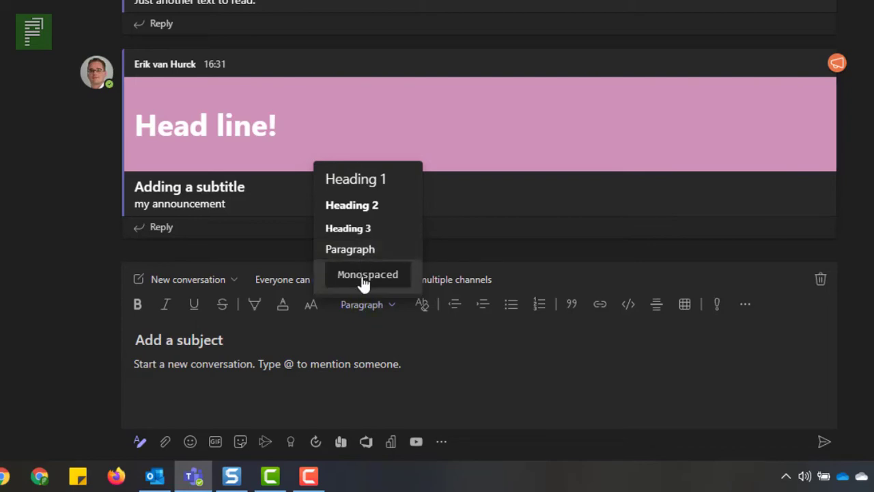
left_click(380, 345)
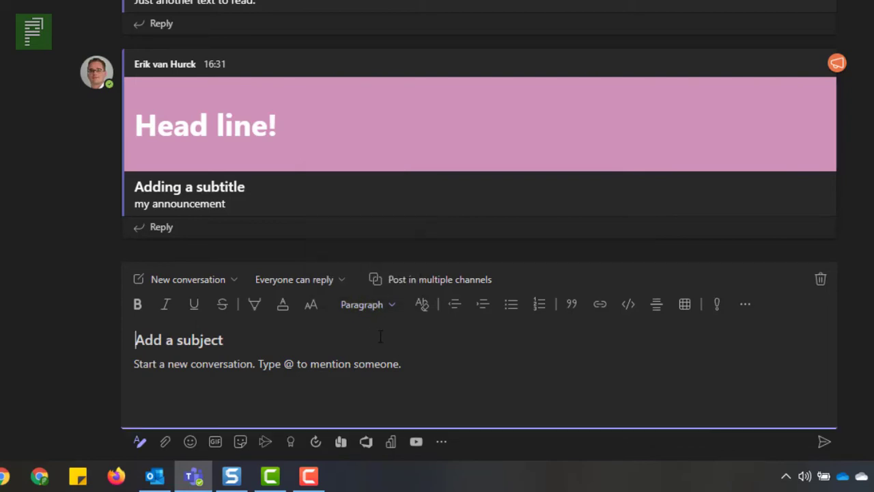
Paste the earlier Important title message into a quote block and remove its long link
left_click(570, 315)
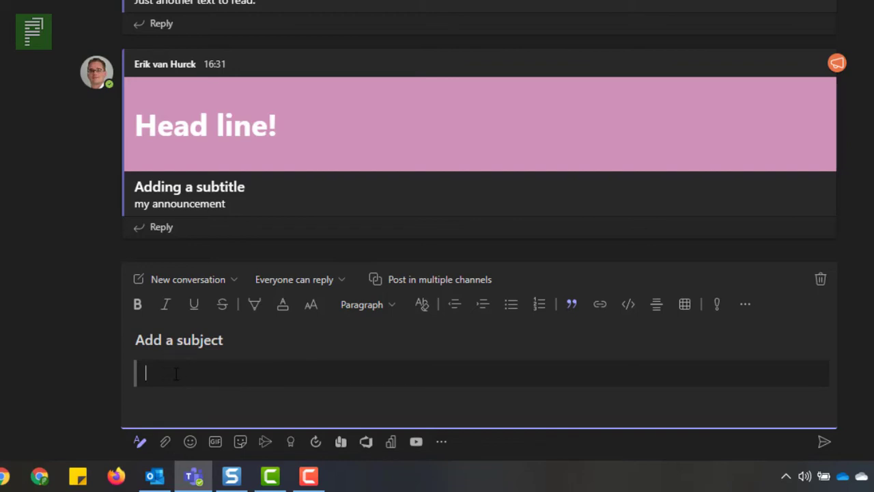
triple_click(235, 3)
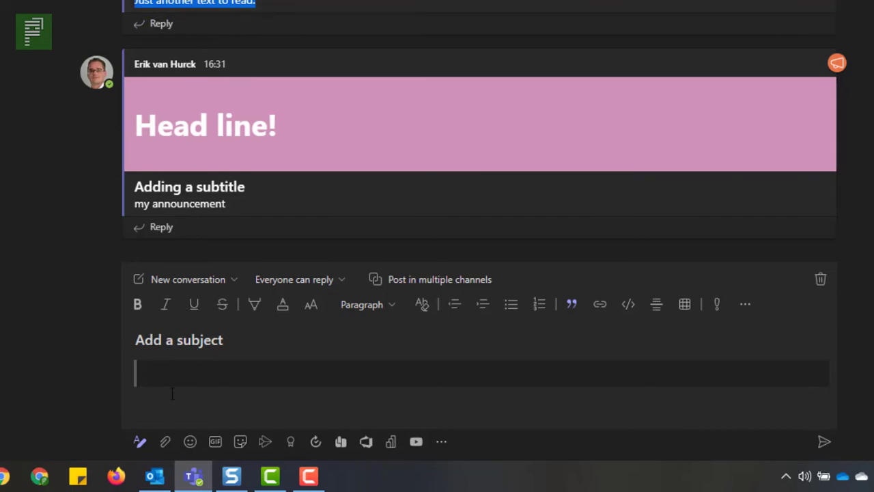
key("ctrl+v")
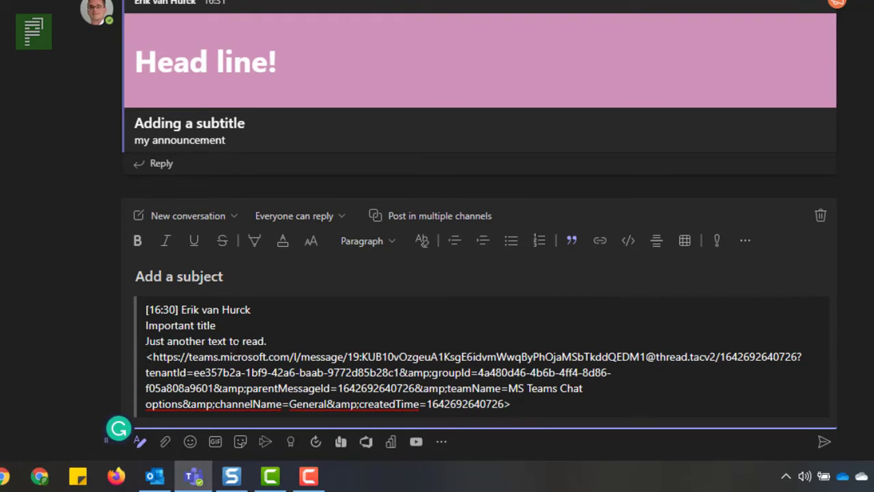
left_click_drag(267, 341, 149, 310)
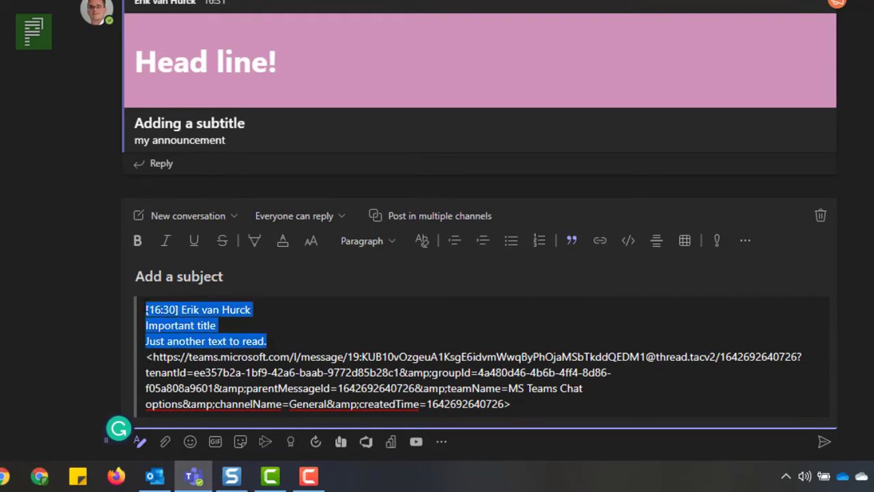
mouse_move(145, 356)
left_mouse_down()
mouse_move(198, 372)
mouse_move(507, 404)
mouse_move(274, 388)
mouse_move(188, 357)
mouse_move(155, 359)
left_mouse_up()
left_click(505, 403)
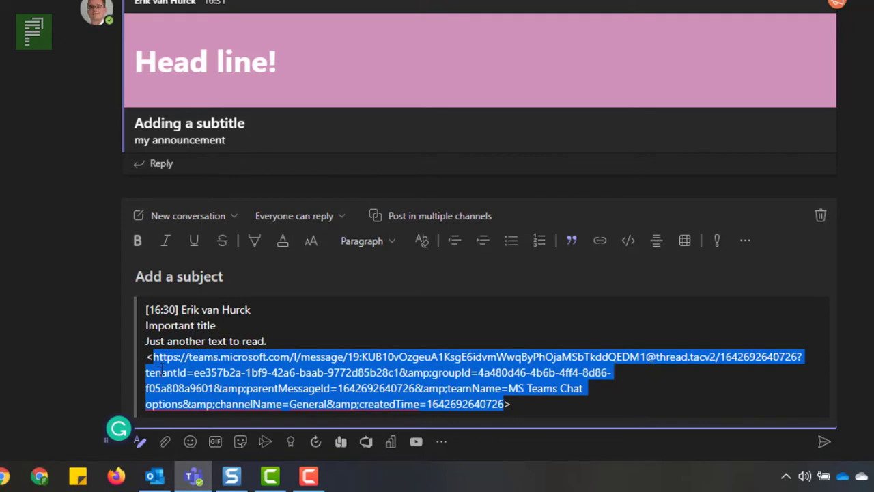
key("BackSpace")
key("Right")
key("BackSpace")
key("BackSpace")
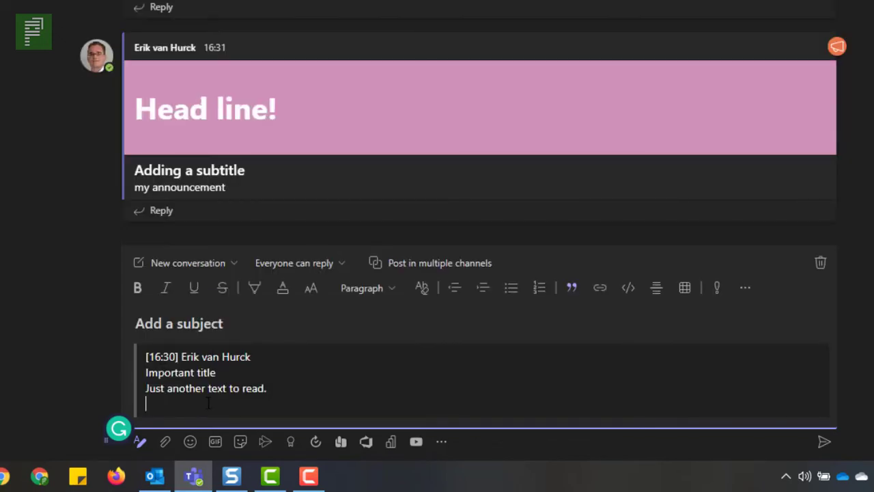
Add a '-Source' link to the quote, give it the subject 'Quote', and post it
left_click(595, 290)
type("-Sourc")
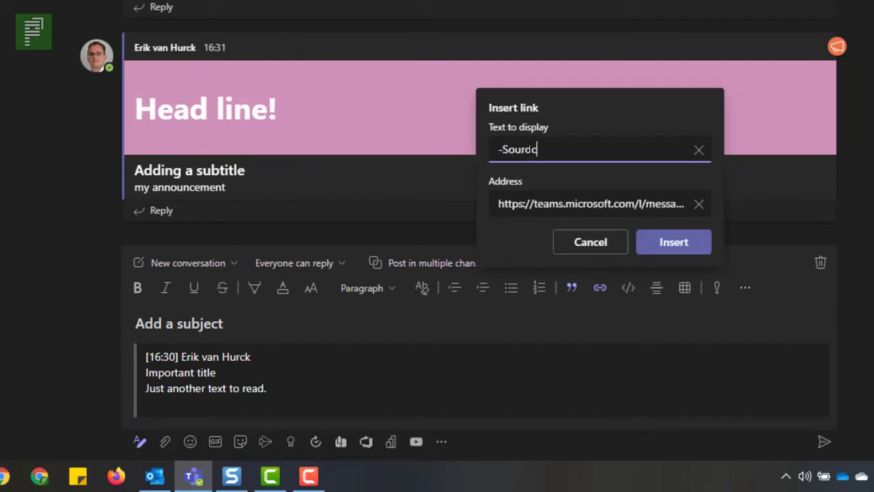
key("BackSpace")
type("ce")
left_click(665, 241)
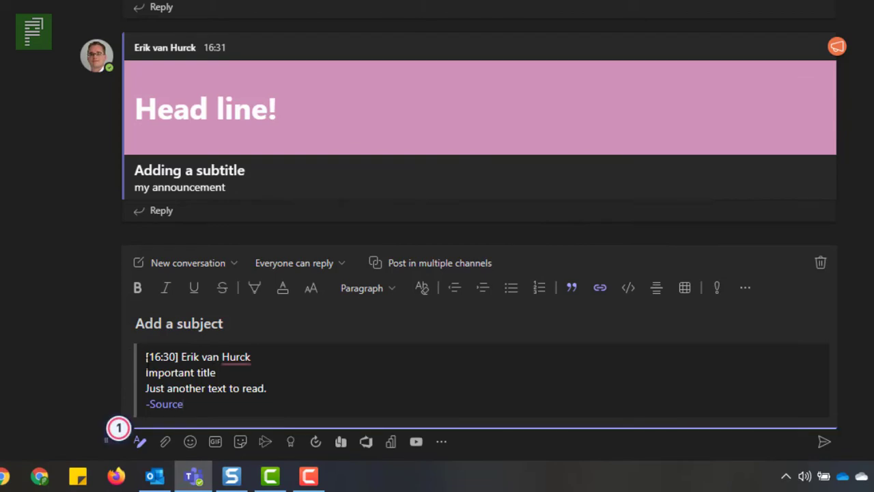
left_click(136, 323)
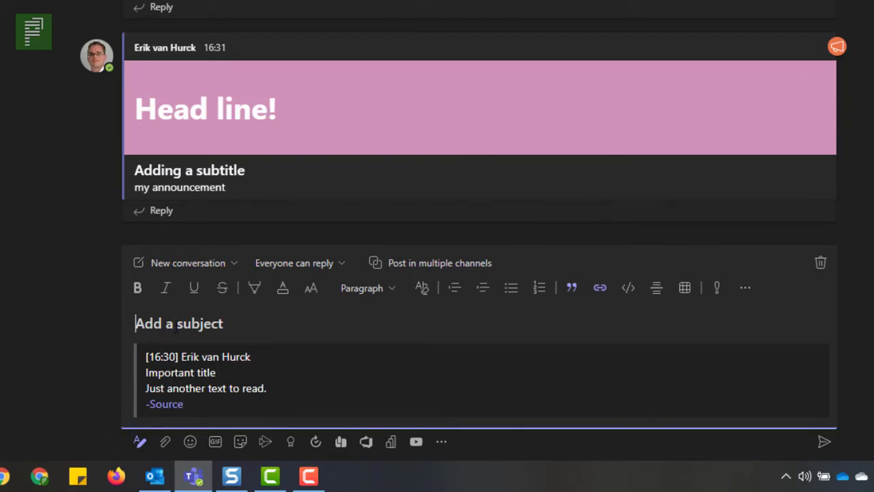
type("Quote")
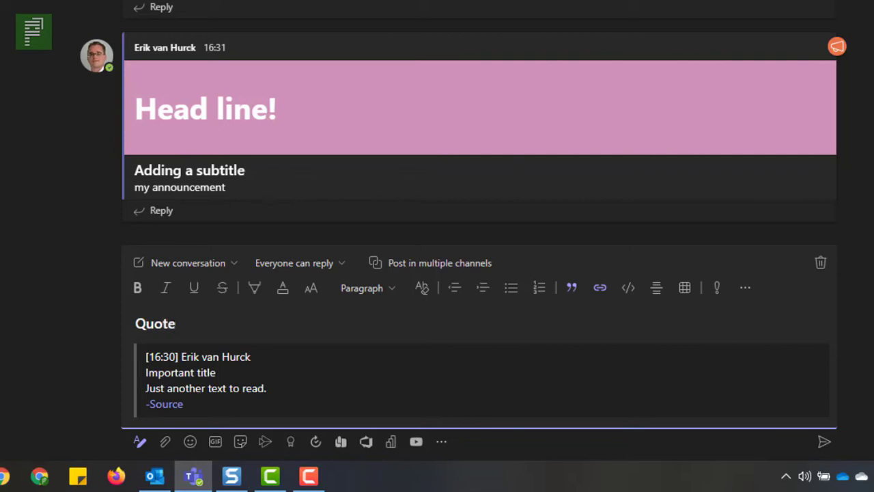
left_click(825, 442)
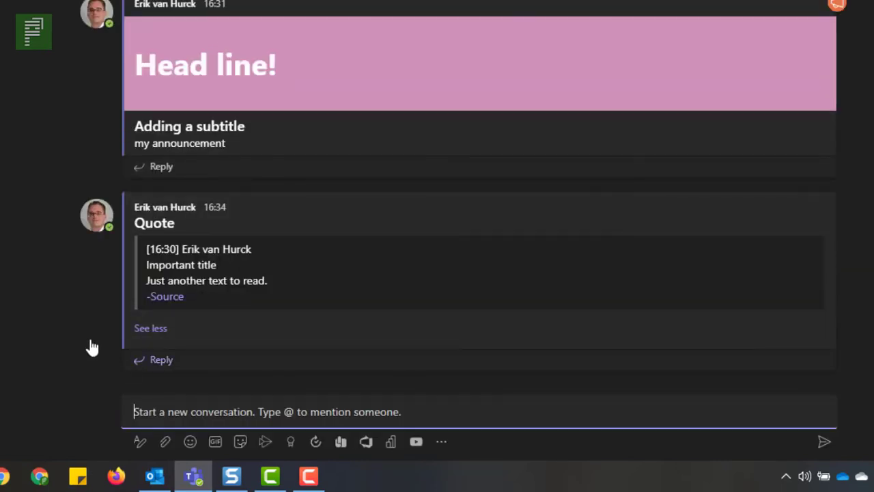
left_click(183, 368)
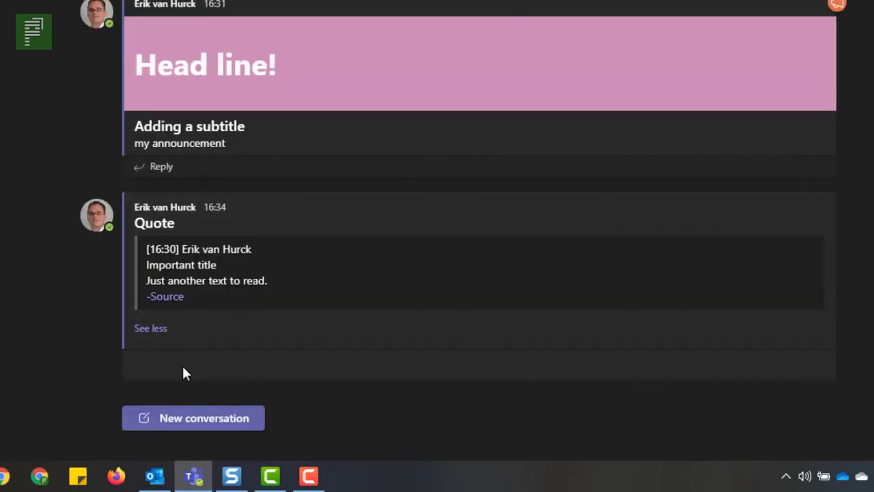
left_click(267, 359)
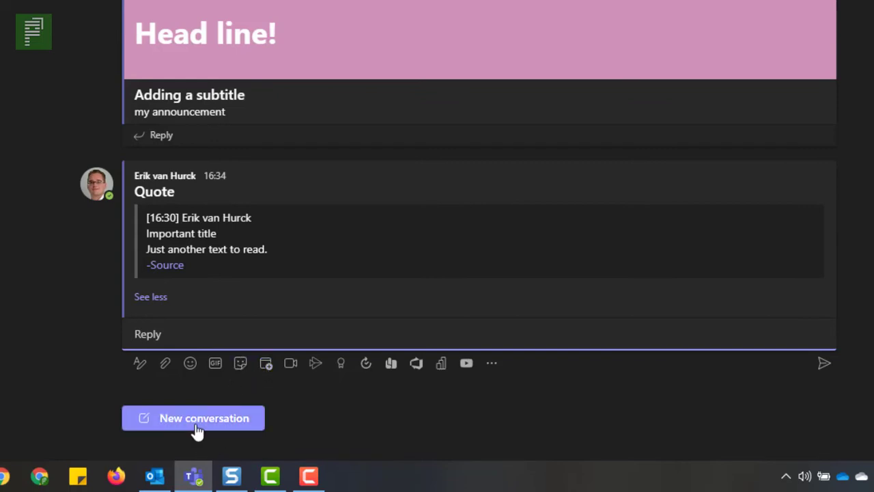
Start a new conversation in the full formatting editor, dismissing the code snippet editor
left_click(173, 425)
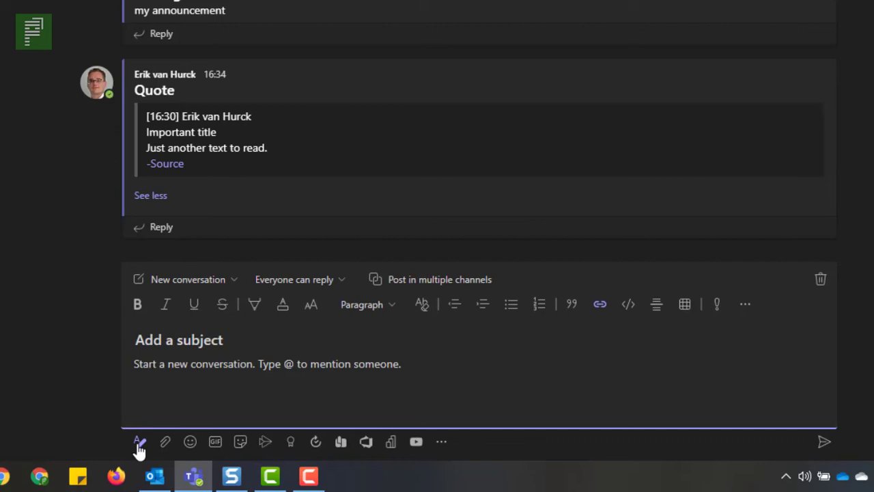
left_click(138, 442)
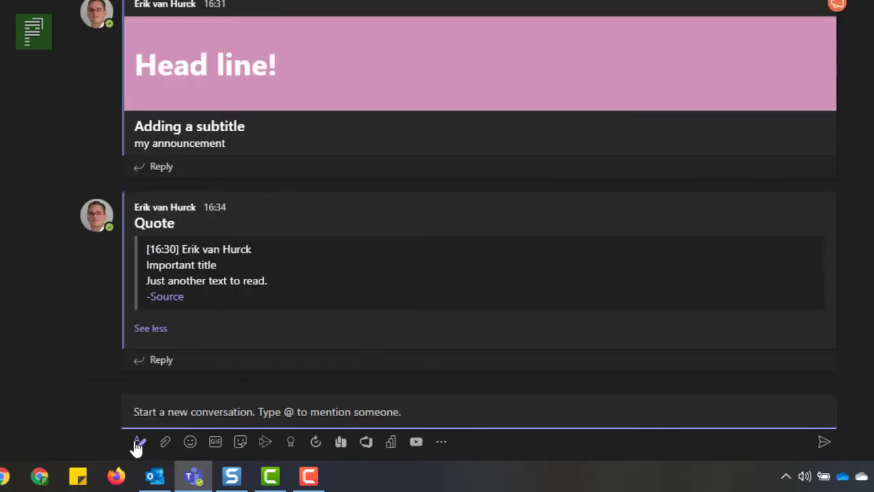
left_click(139, 443)
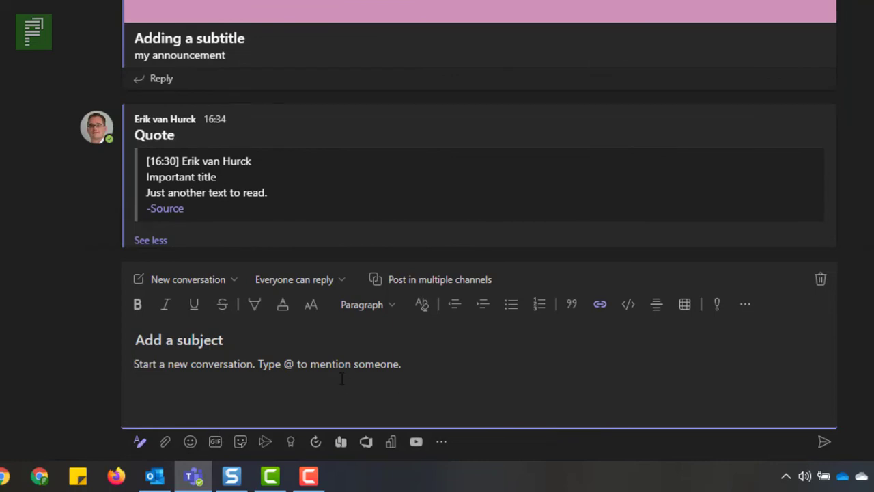
left_click(629, 306)
left_click(444, 291)
Post 'Text 1' and 'Text 2' separated by a horizontal rule
type("Tex")
key("BackSpace")
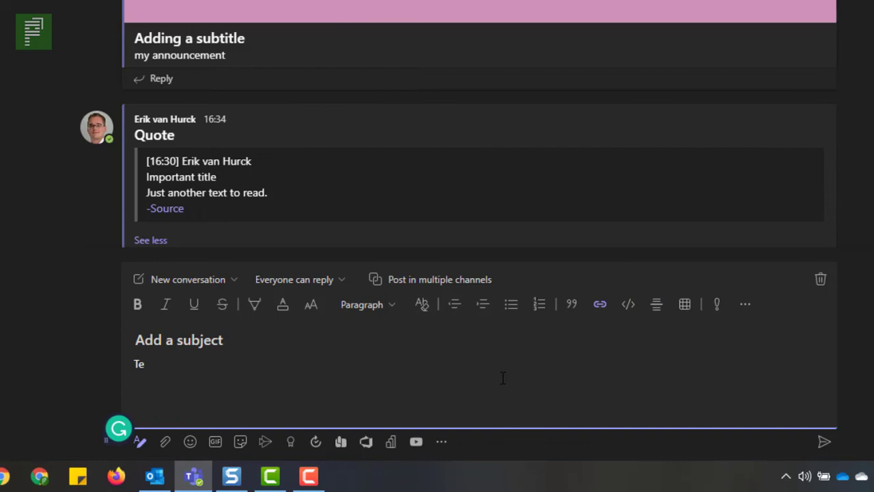
type("xt 1")
key("Return")
left_click(656, 305)
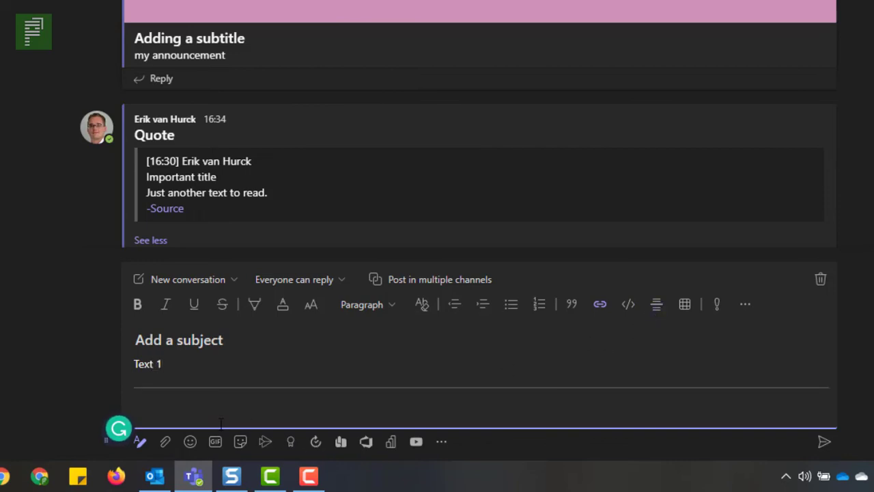
type("Text 2")
left_click(797, 444)
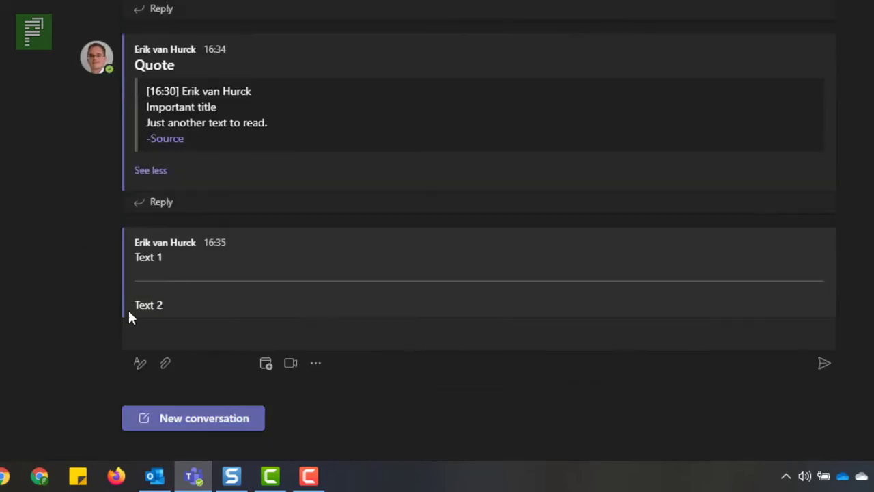
left_click(148, 333)
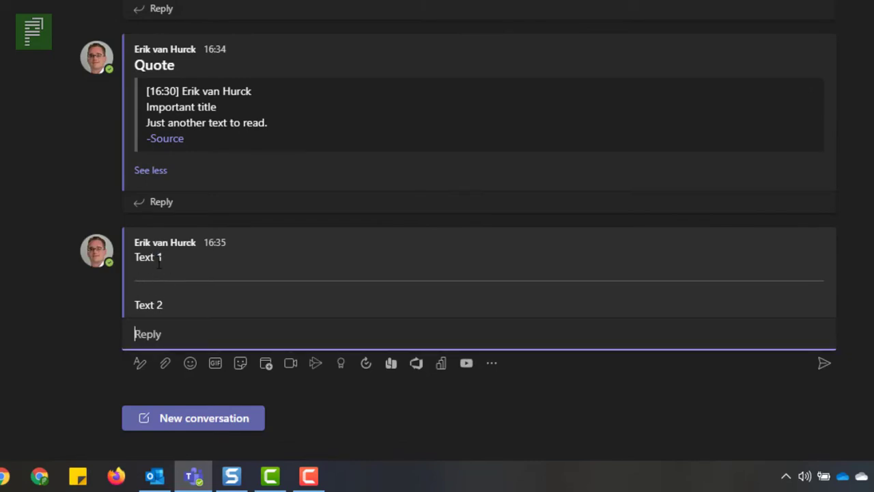
Start a new formatted draft, mark it as important, and switch it to an Announcement
left_click(161, 424)
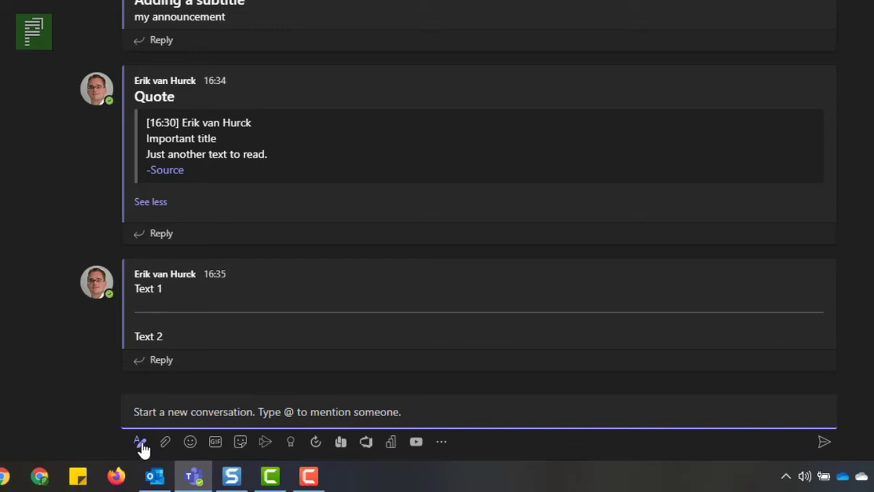
left_click(140, 443)
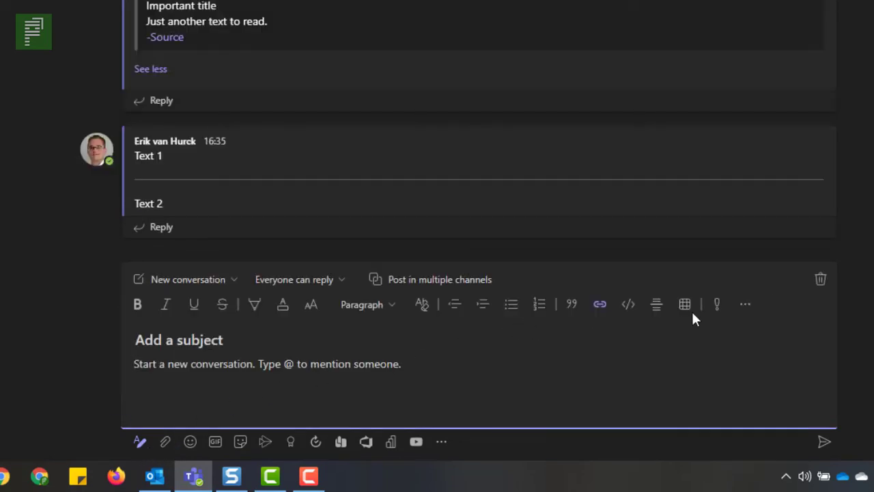
left_click(684, 309)
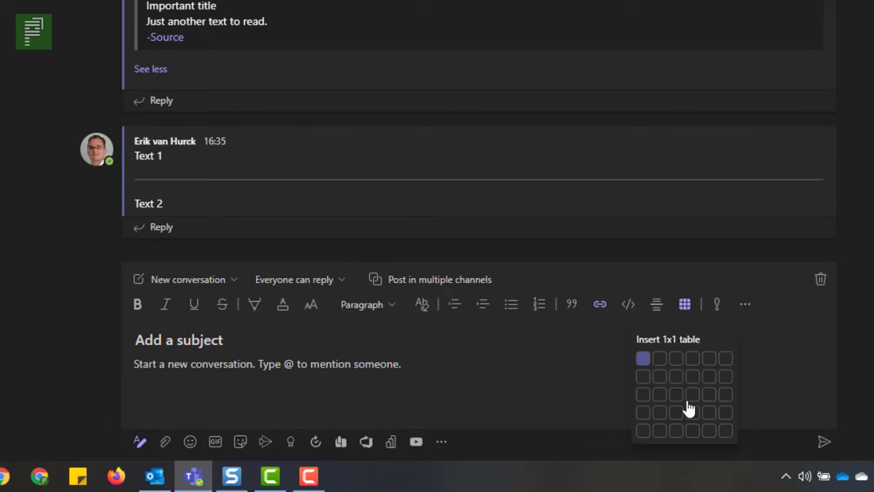
left_click(718, 309)
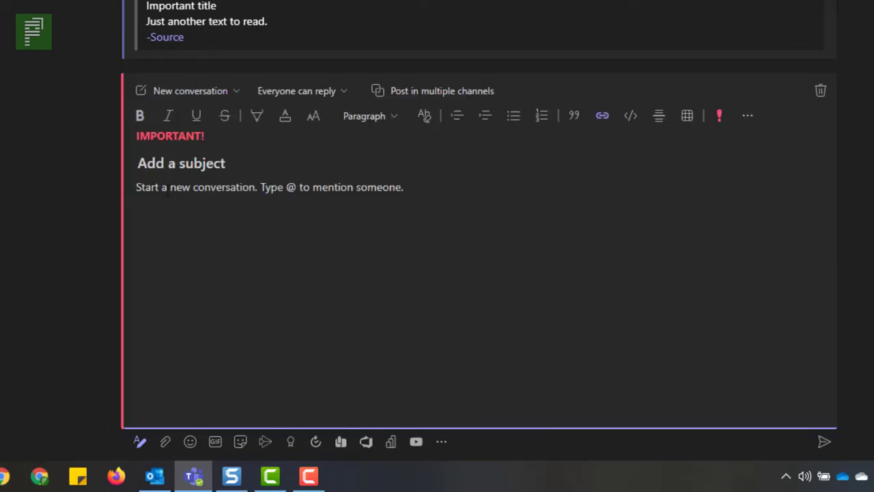
left_click(191, 96)
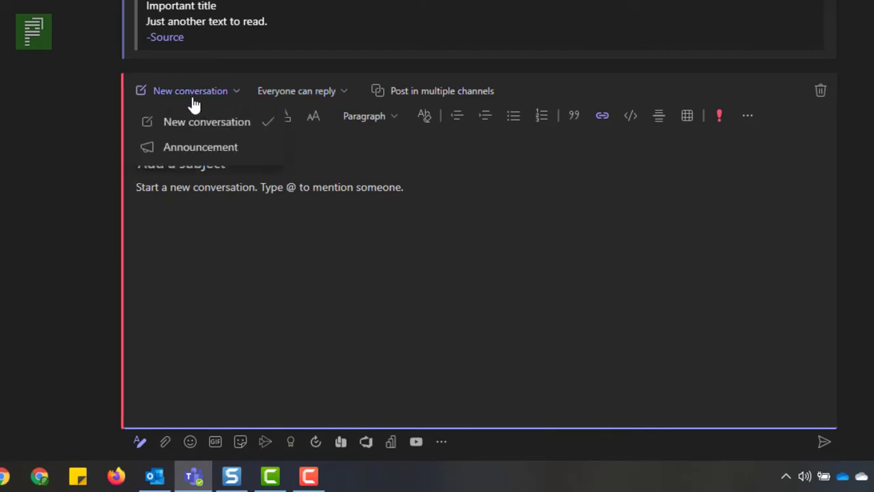
left_click(190, 148)
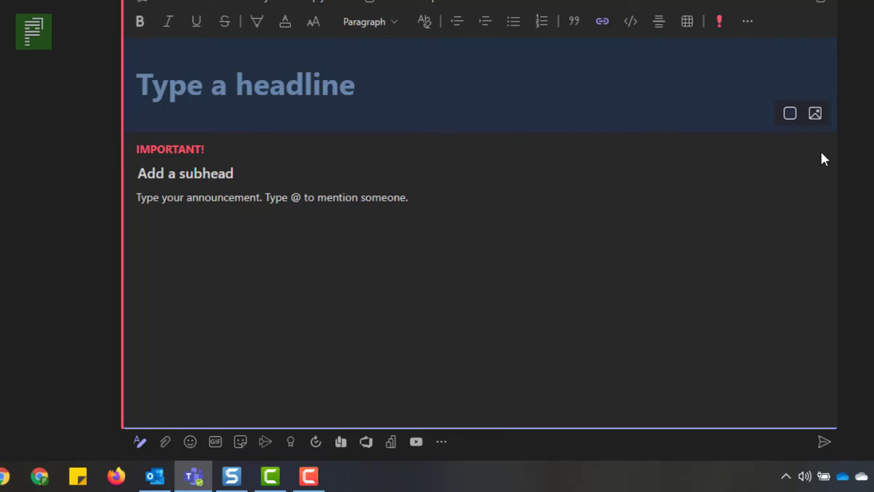
left_click(214, 444)
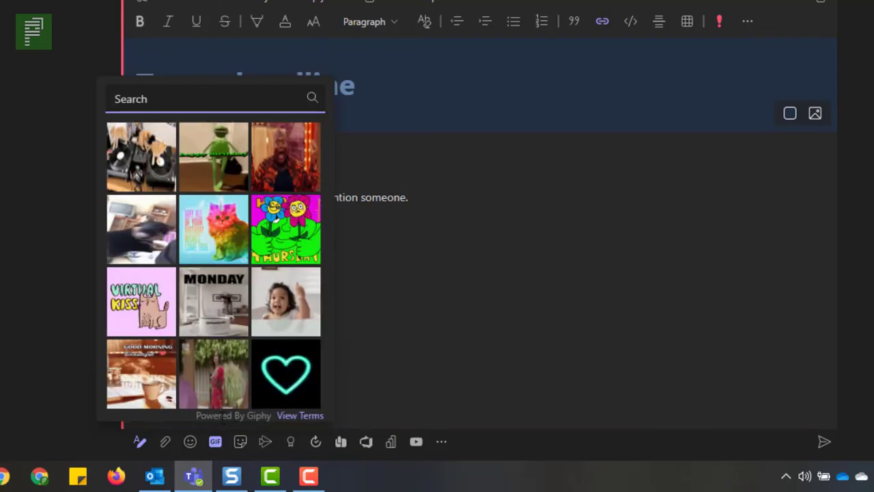
left_click(298, 388)
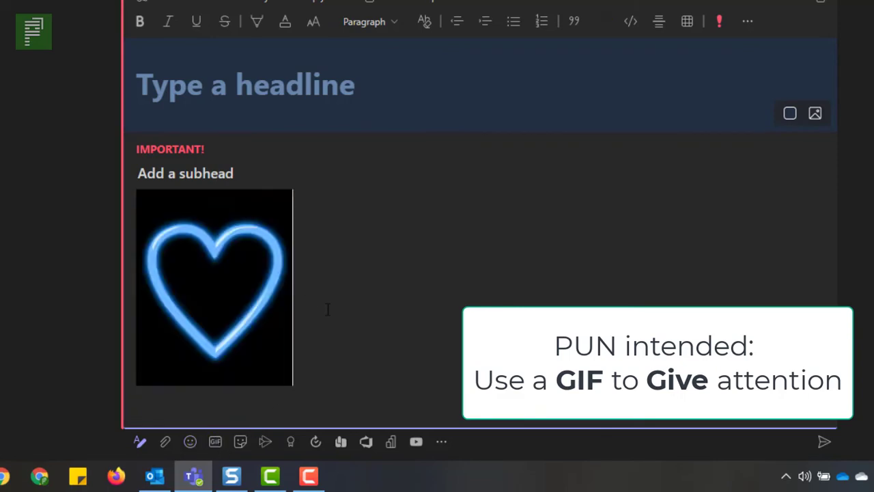
key("BackSpace")
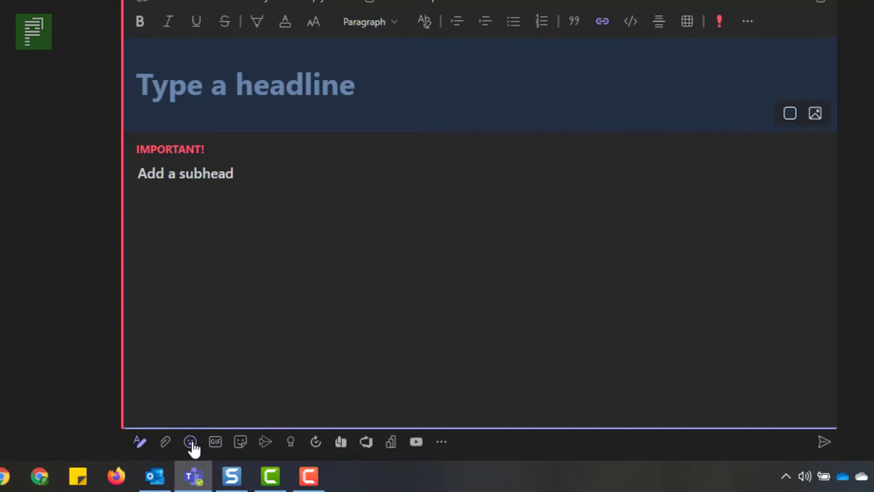
Insert the 'Oh yeah' comic sticker captioned 'MSFT TEAMS for the WIN!' into the announcement
left_click(192, 444)
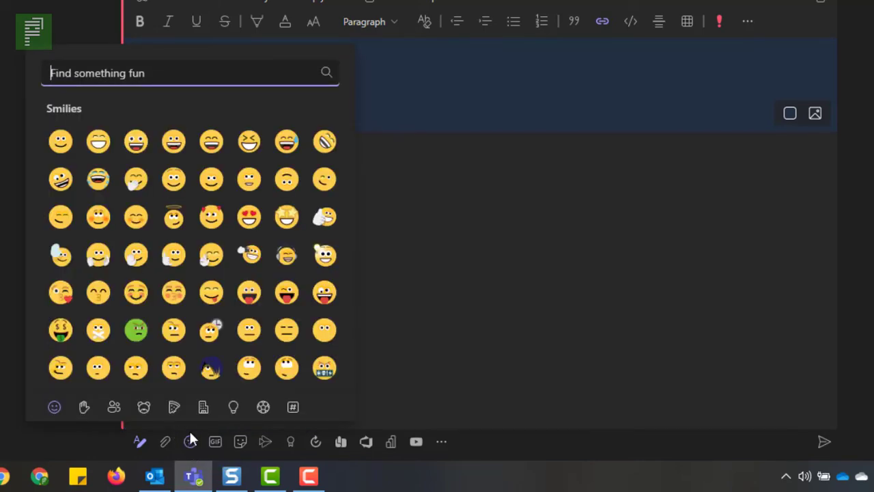
left_click(240, 442)
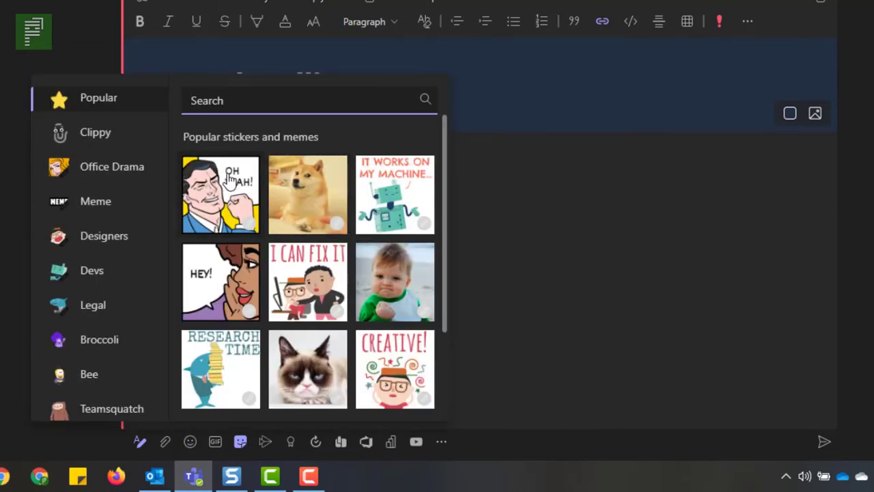
left_click(232, 199)
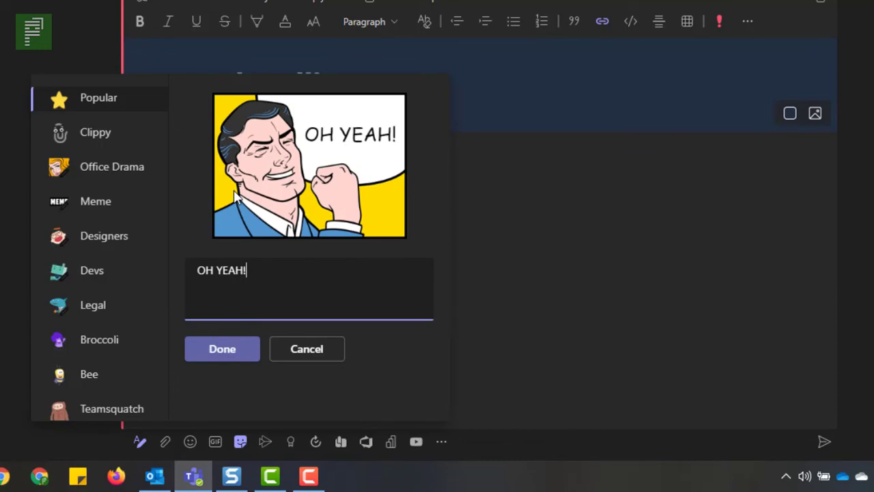
key("ctrl+shift+Left")
key("ctrl+shift+Left")
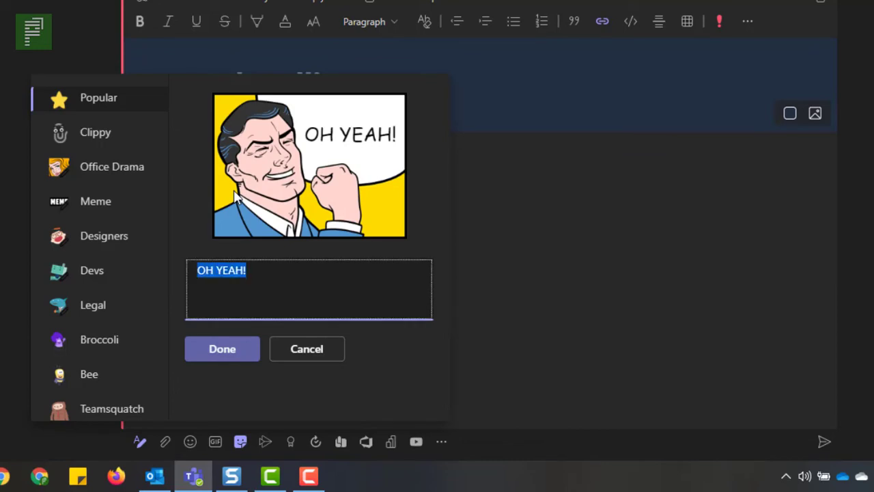
type("MSFT ")
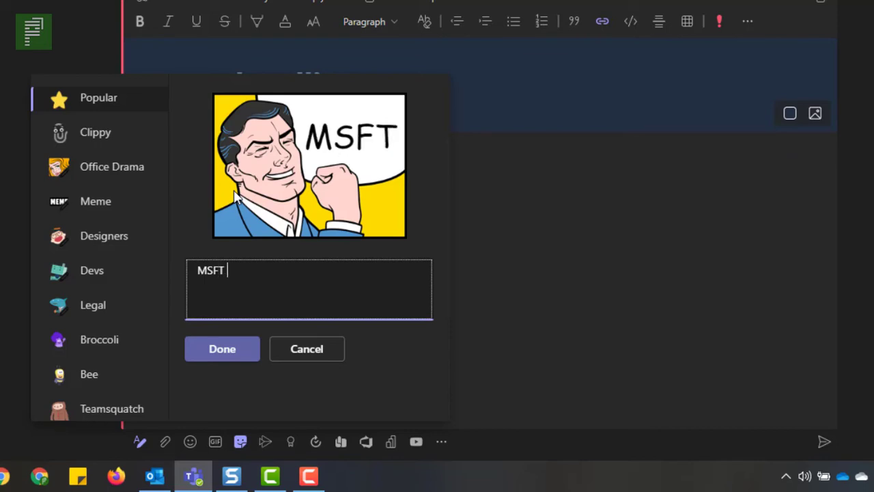
type("TeAMS")
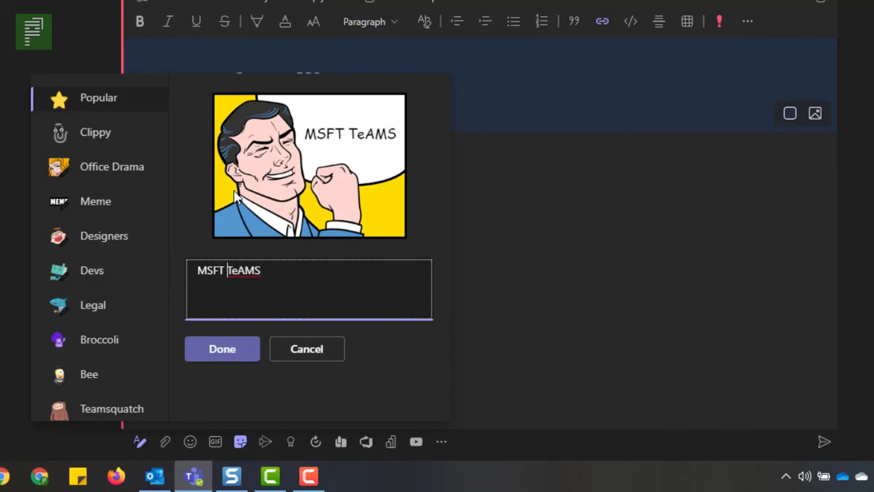
key("Home")
key("Right")
key("Right")
key("Right")
key("shift+Right")
type("E")
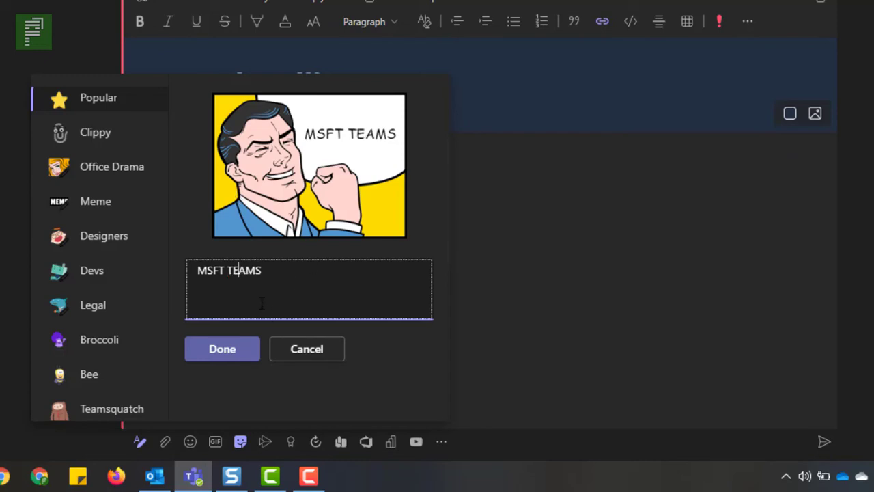
key("End")
type("for the WIN!")
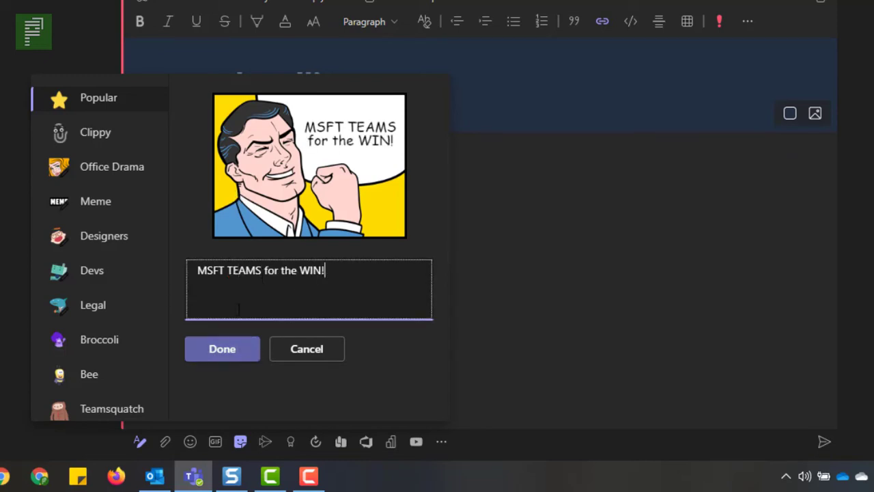
left_click(222, 350)
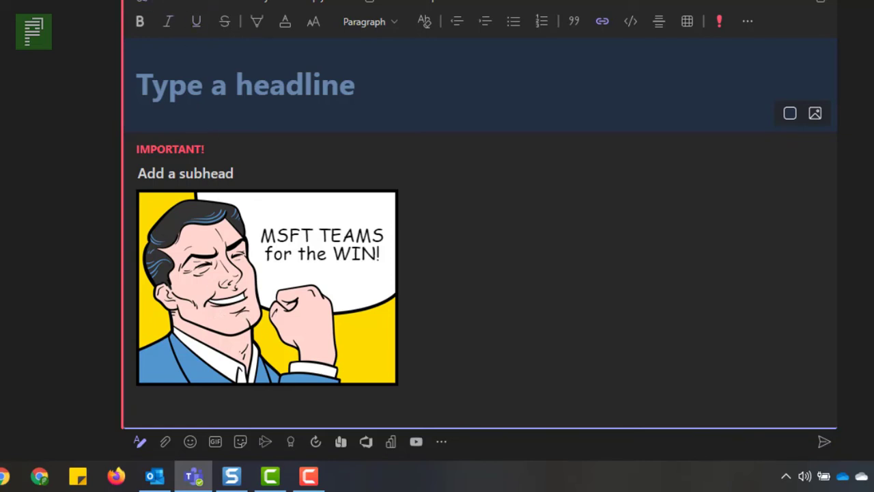
Give the announcement the headline 'Headline' and post it to the channel
left_click(221, 82)
type("Headline")
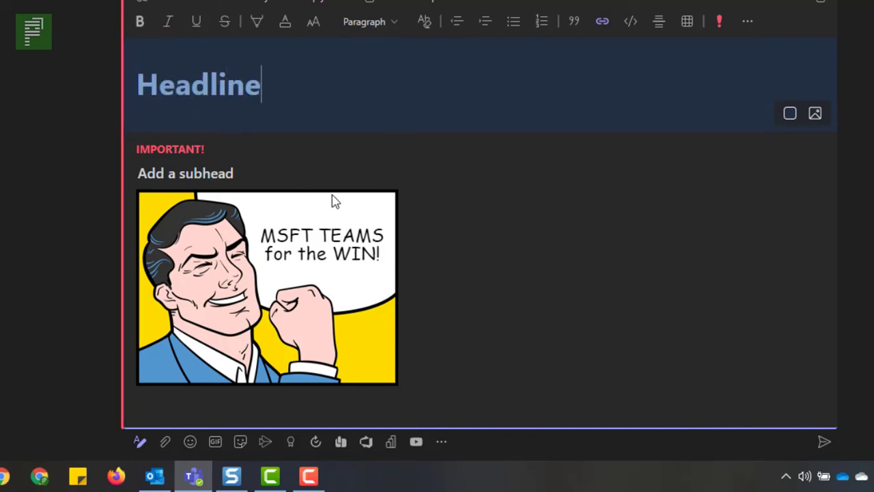
left_click(826, 442)
left_click(159, 420)
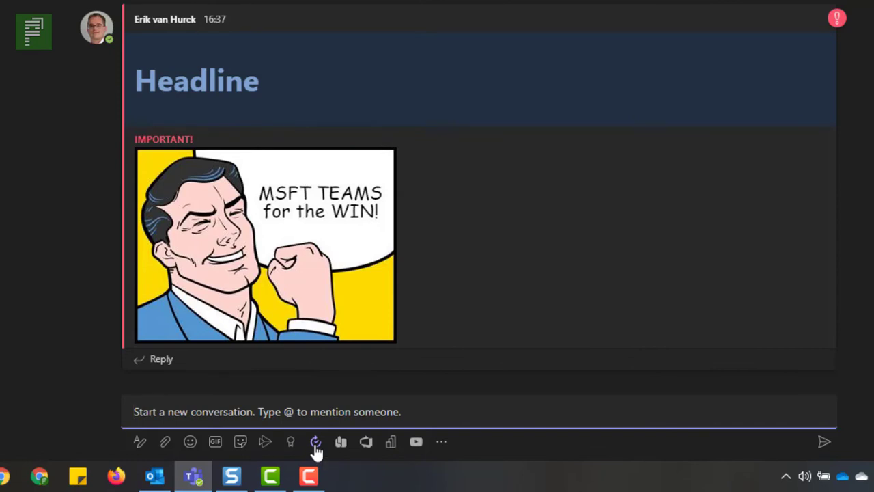
left_click(305, 442)
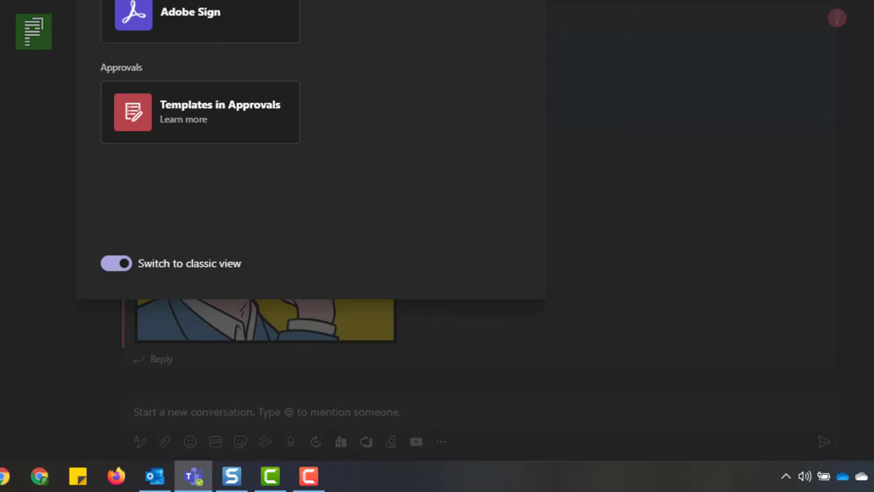
key("Escape")
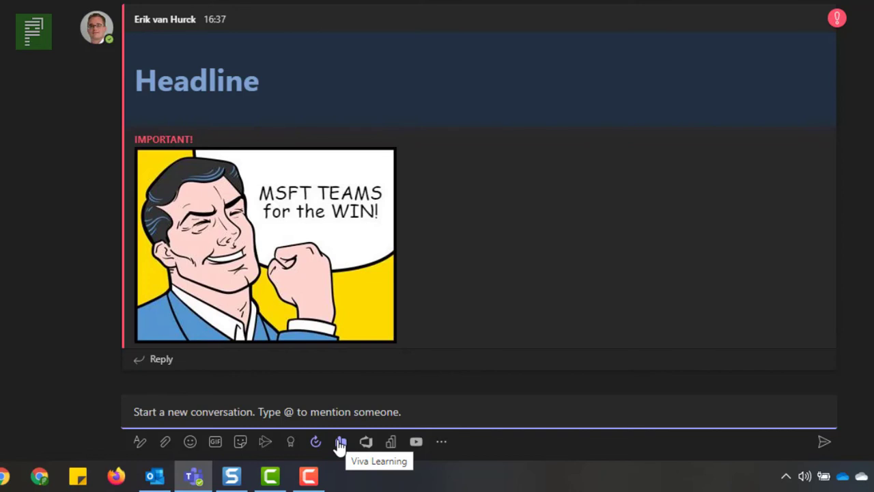
Search Viva Learning for 'power bi' and add the 'Explore what Power BI can do for you' course card
left_click(341, 444)
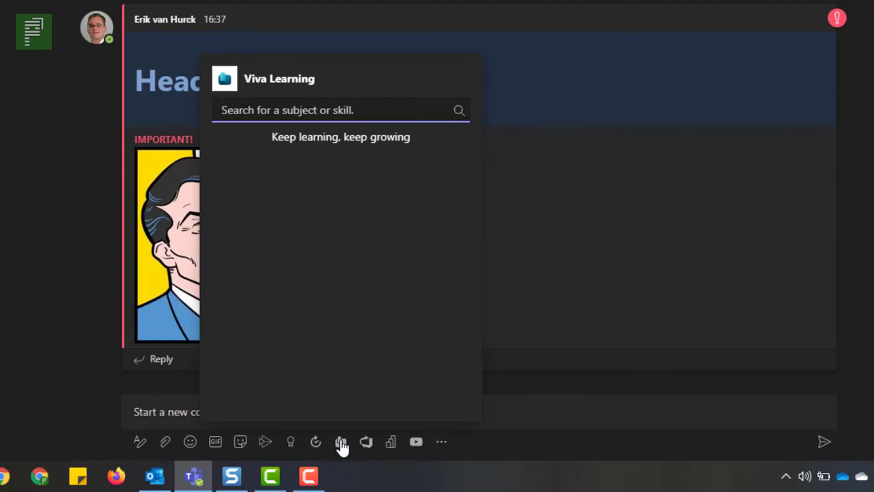
type("power bi")
scroll(308, 297, "down", 2)
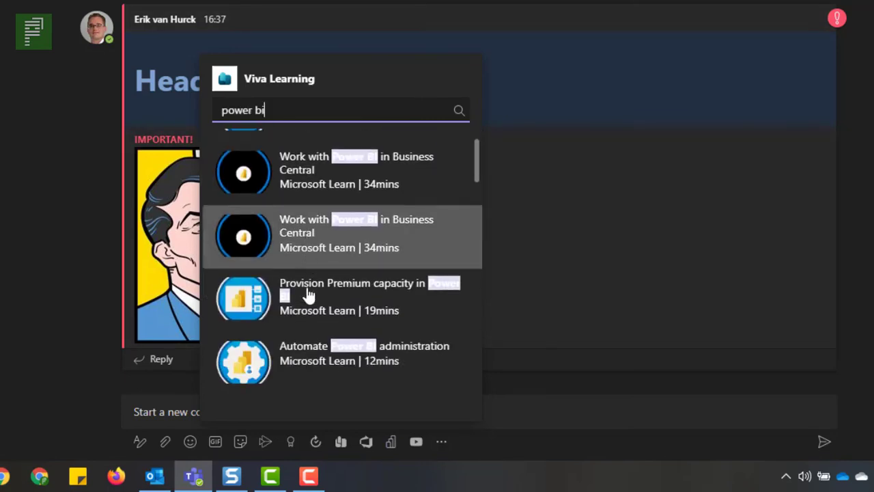
scroll(308, 295, "down", 1)
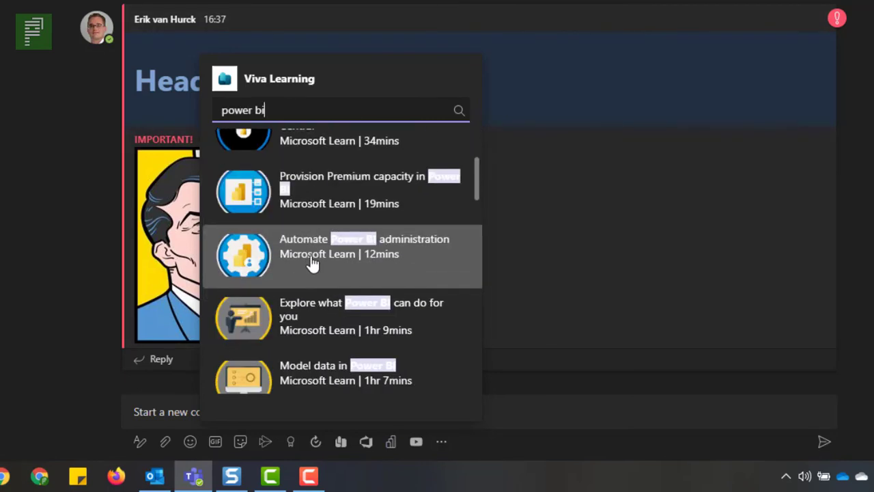
left_click(303, 326)
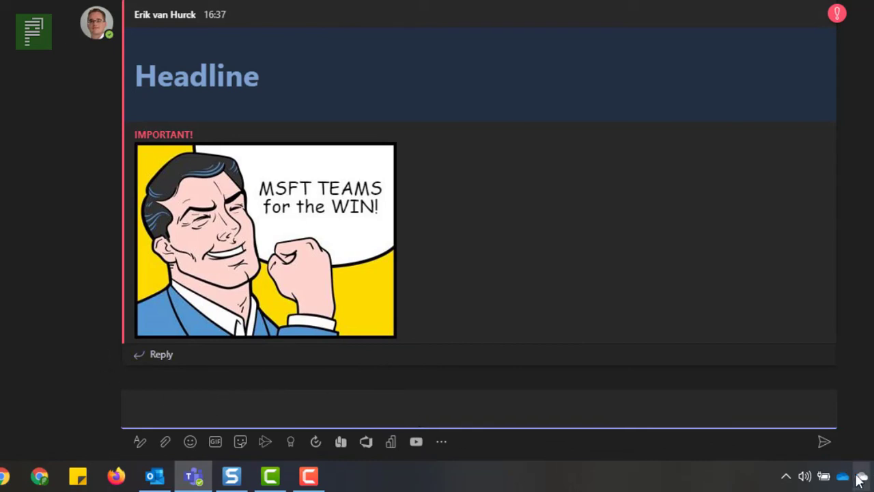
left_click(826, 444)
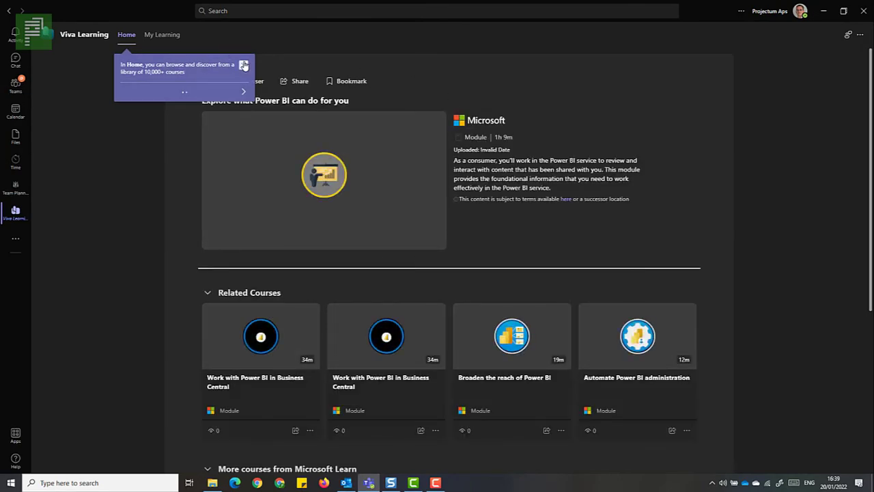
left_click(244, 66)
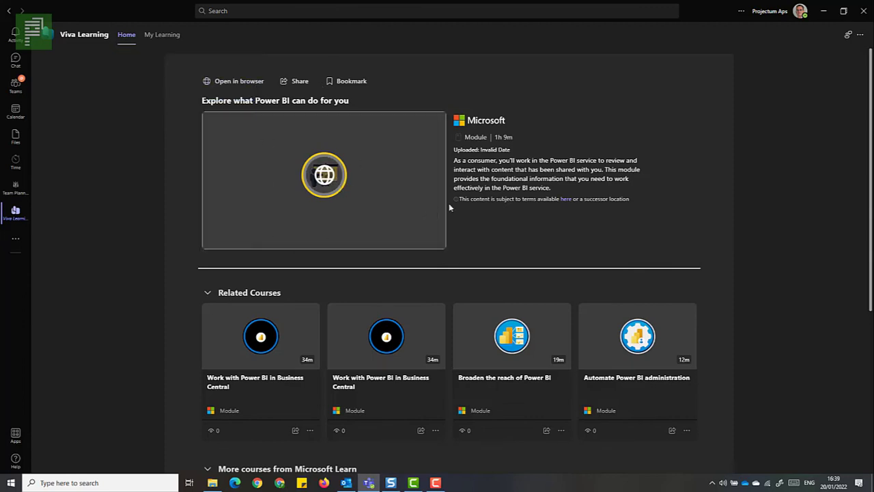
scroll(460, 190, "down", 5)
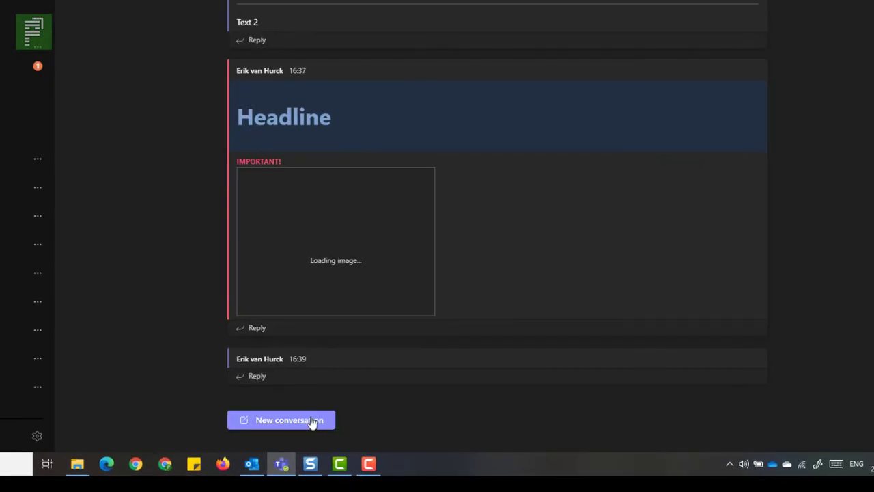
In a new conversation, post the first 'exploring gantt' YouTube result, the Acterys Gantt and ADWISE RoadMap video
left_click(314, 421)
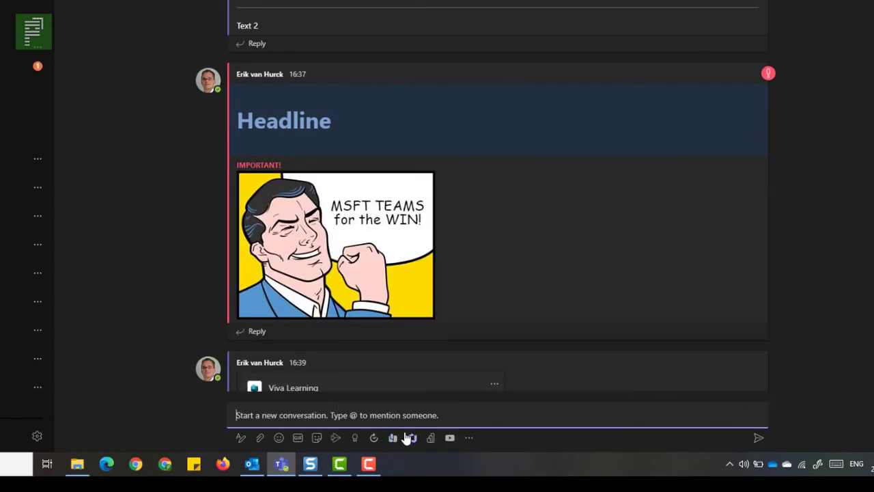
left_click(451, 439)
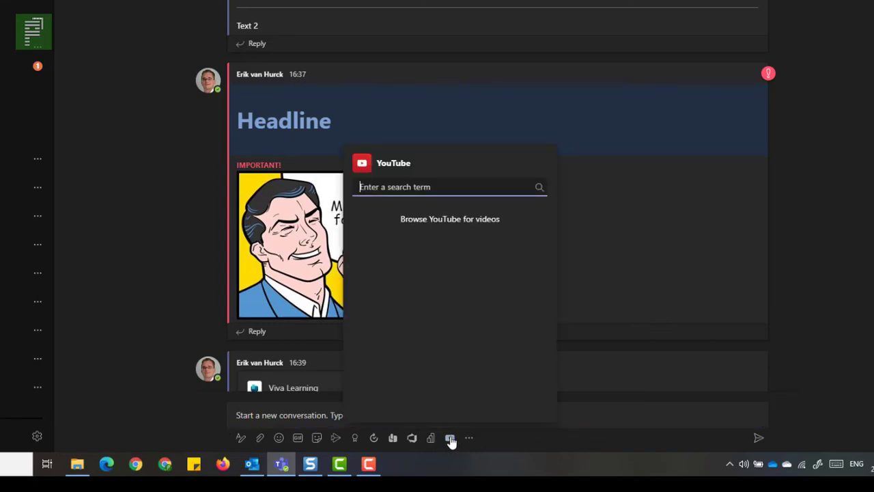
type("exploring gantt")
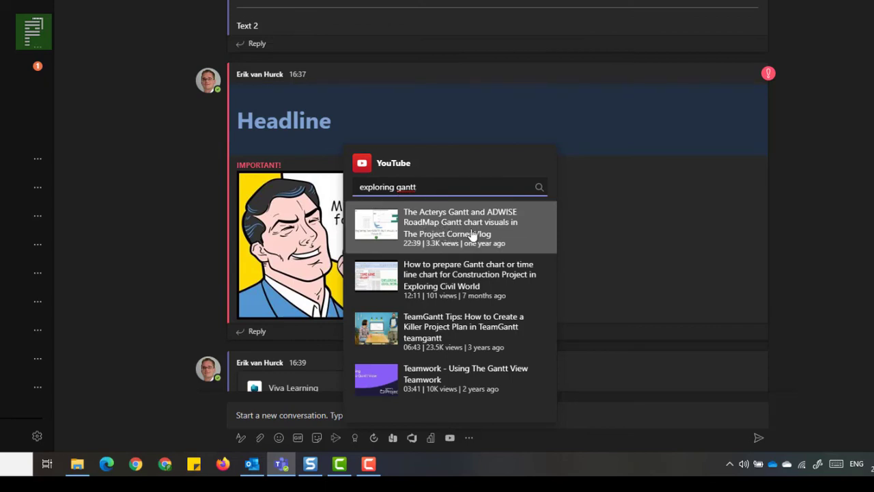
left_click(470, 234)
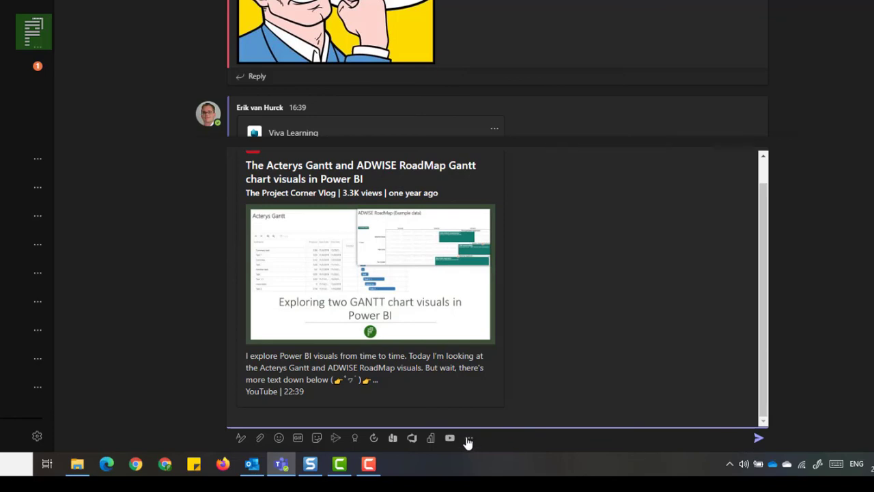
left_click(353, 249)
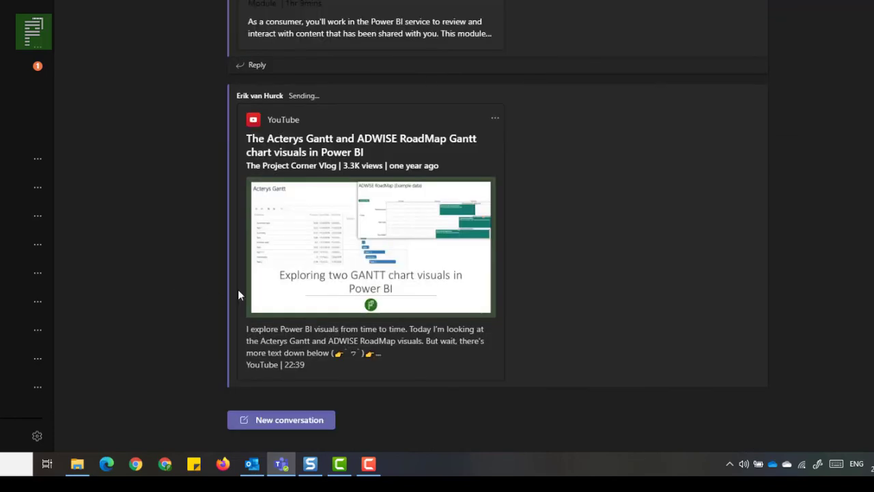